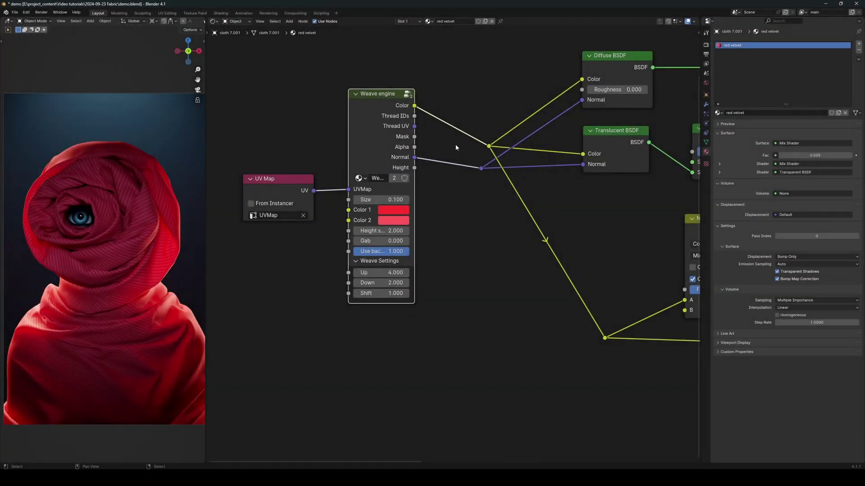
Step: Set both the Up and Down values of the Weave engine node to 1
{"action": "middle_click_drag", "start_coordinate": [453, 139], "coordinate": [463, 148]}
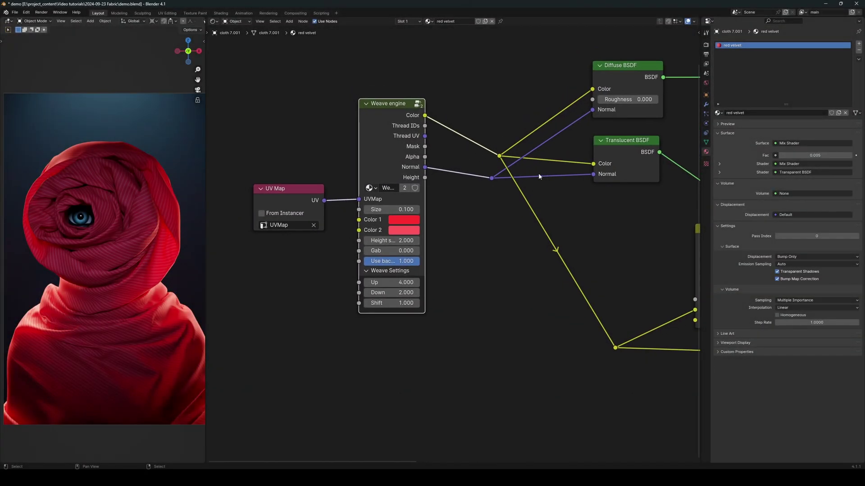
{"action": "middle_click_drag", "start_coordinate": [380, 138], "coordinate": [378, 146]}
{"action": "scroll", "coordinate": [378, 147], "scroll_direction": "up", "scroll_amount": 2}
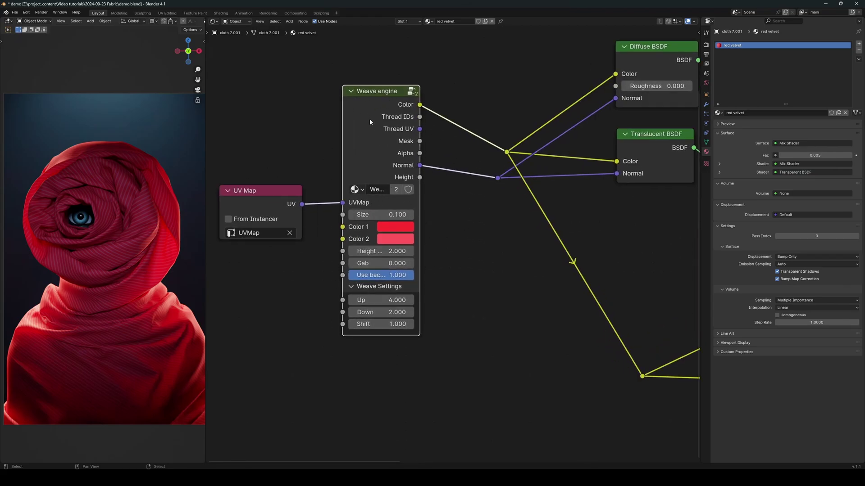
{"action": "scroll", "coordinate": [121, 279], "scroll_direction": "up", "scroll_amount": 8}
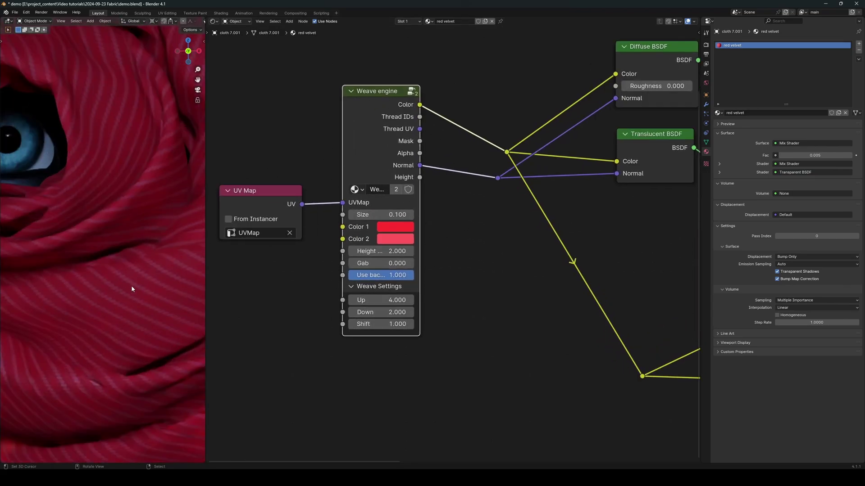
{"action": "scroll", "coordinate": [147, 279], "scroll_direction": "up", "scroll_amount": 3}
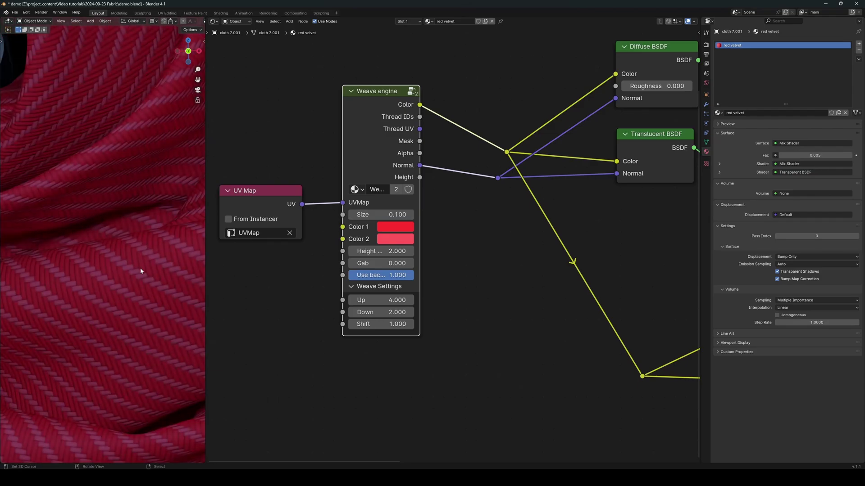
{"action": "middle_click_drag", "start_coordinate": [465, 278], "coordinate": [502, 273]}
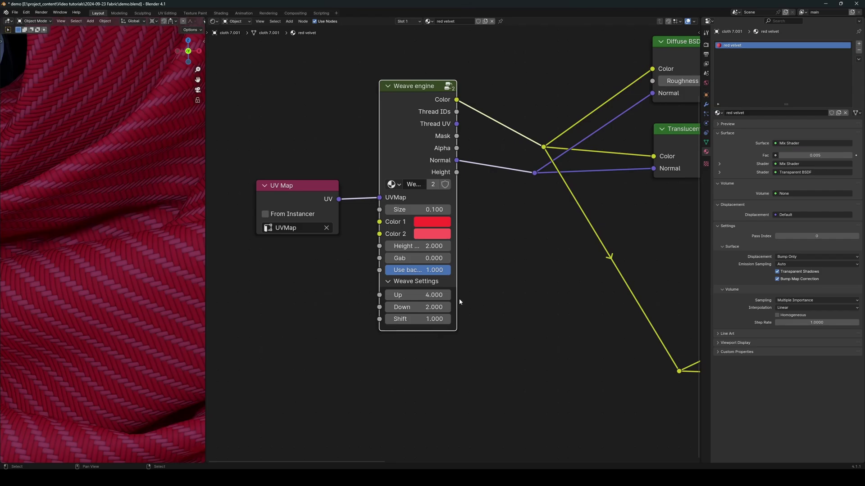
{"action": "left_click", "coordinate": [418, 295]}
{"action": "type", "text": "1"}
{"action": "key", "text": "Return"}
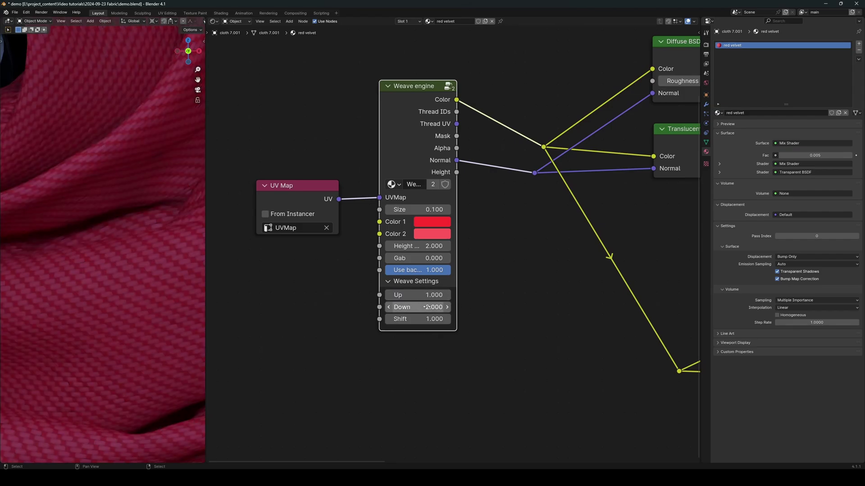
{"action": "left_click", "coordinate": [428, 307]}
{"action": "type", "text": "1"}
{"action": "key", "text": "Return"}
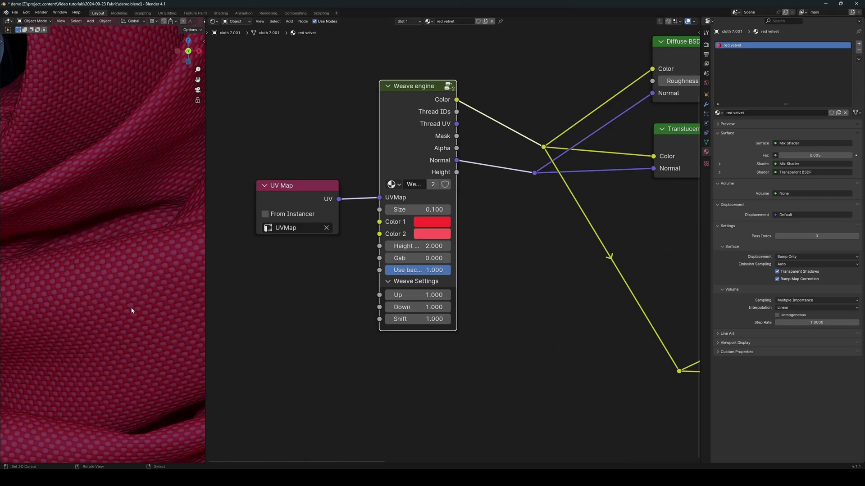
Step: Set both Up and Down in the Weave engine's weave settings to 2, leaving Shift unedited
{"action": "left_click_drag", "start_coordinate": [416, 295], "coordinate": [432, 307]}
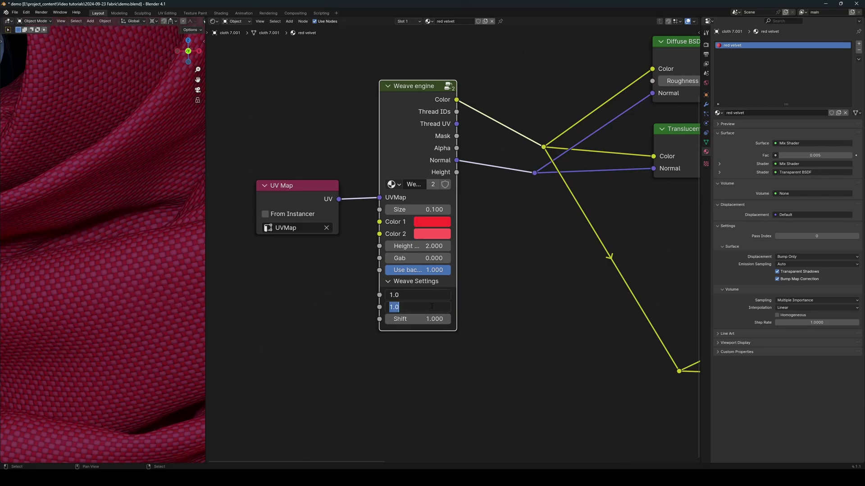
{"action": "type", "text": "2"}
{"action": "key", "text": "Return"}
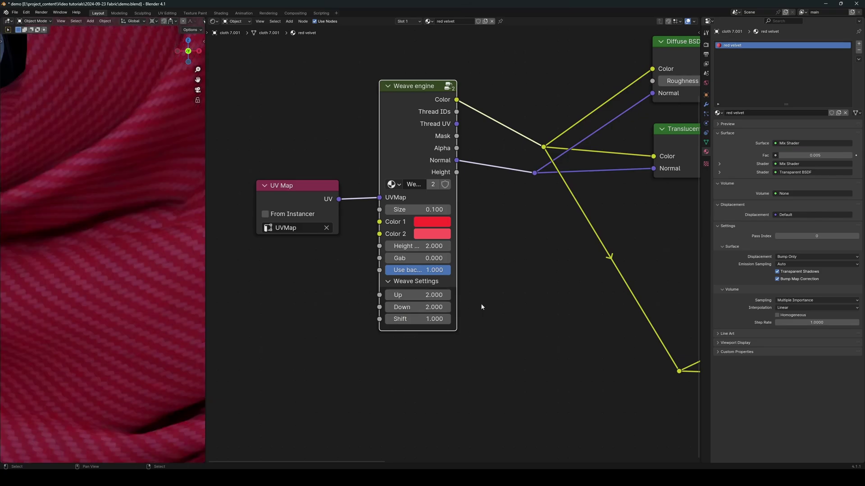
{"action": "left_click", "coordinate": [400, 318]}
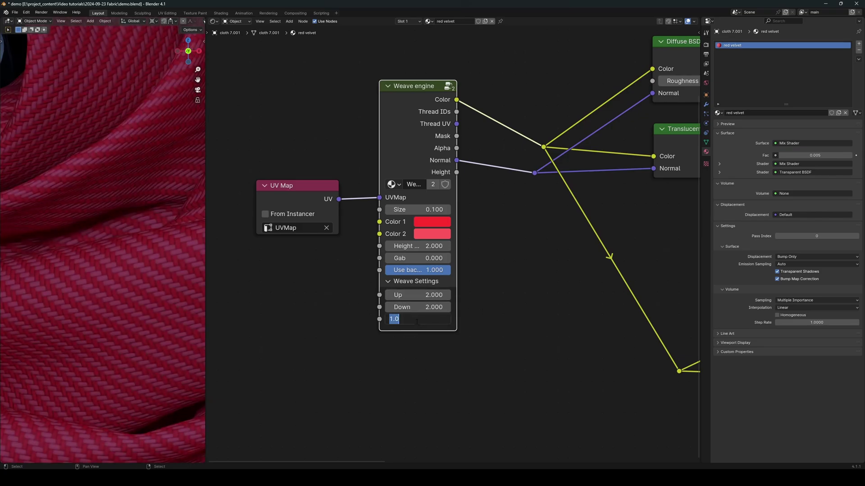
{"action": "key", "text": "Escape"}
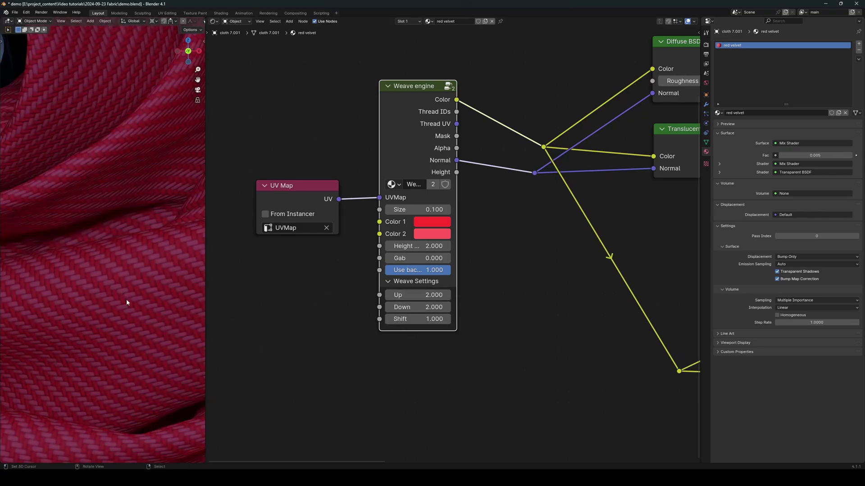
Step: Set the Weave engine's Up and Down values to 3 together, and change Down alone to 1
{"action": "left_click_drag", "start_coordinate": [401, 307], "coordinate": [401, 295]}
{"action": "type", "text": "3"}
{"action": "key", "text": "Return"}
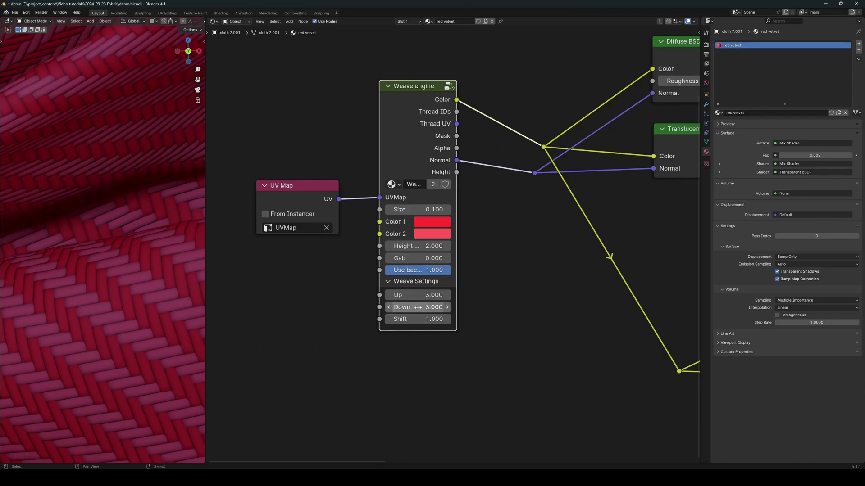
{"action": "left_click", "coordinate": [419, 307]}
{"action": "type", "text": "1"}
{"action": "key", "text": "Return"}
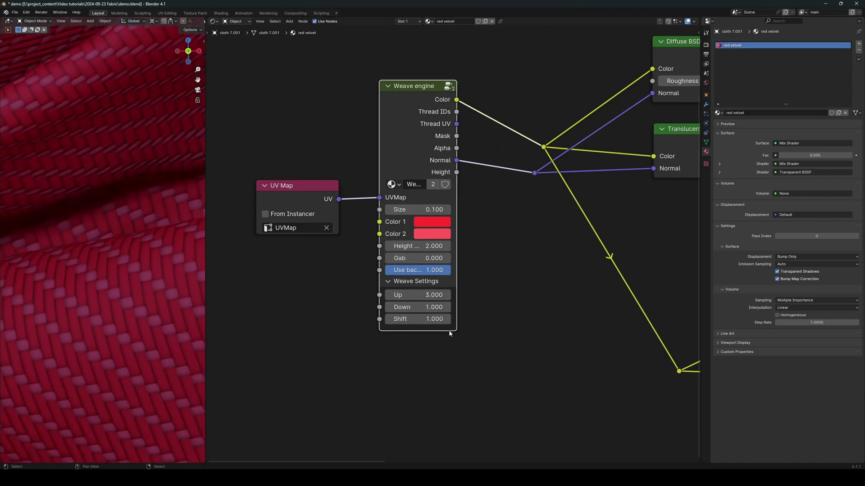
Step: Try Shift values of 2 and 3 on the Weave engine node and set Shift back to 1
{"action": "left_click", "coordinate": [418, 319]}
{"action": "type", "text": "2"}
{"action": "key", "text": "Return"}
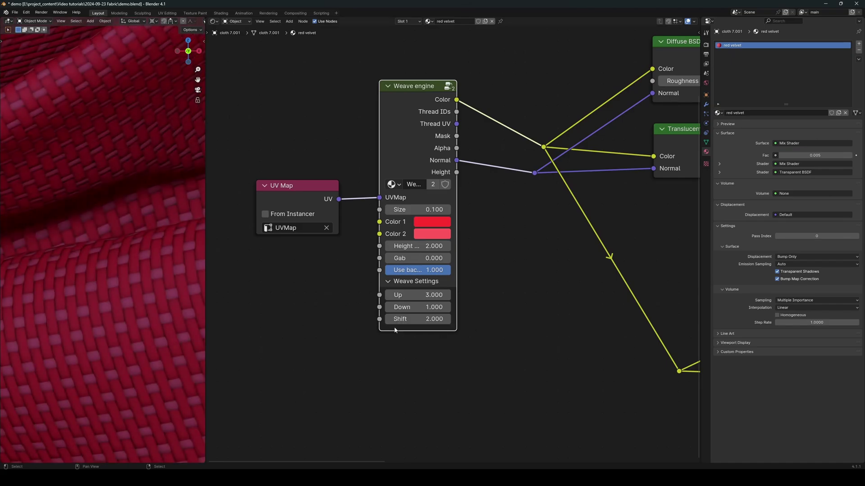
{"action": "left_click", "coordinate": [418, 319]}
{"action": "type", "text": "3"}
{"action": "key", "text": "Return"}
{"action": "left_click", "coordinate": [408, 319]}
{"action": "type", "text": "1"}
{"action": "key", "text": "Return"}
Step: Enter the Weave engine node group and examine its internal node network
{"action": "scroll", "coordinate": [136, 277], "scroll_direction": "down", "scroll_amount": 6}
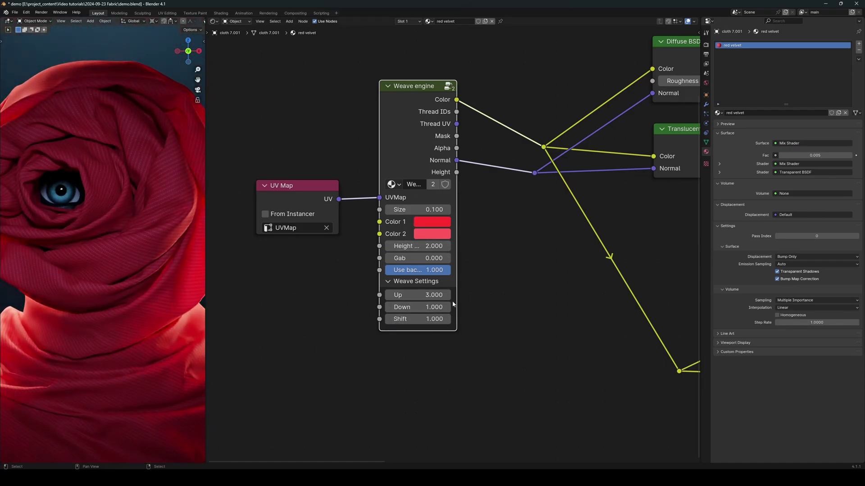
{"action": "scroll", "coordinate": [453, 304], "scroll_direction": "right", "scroll_amount": 3, "text": "ctrl"}
{"action": "scroll", "coordinate": [454, 305], "scroll_direction": "down", "scroll_amount": 3}
{"action": "key", "text": "Tab"}
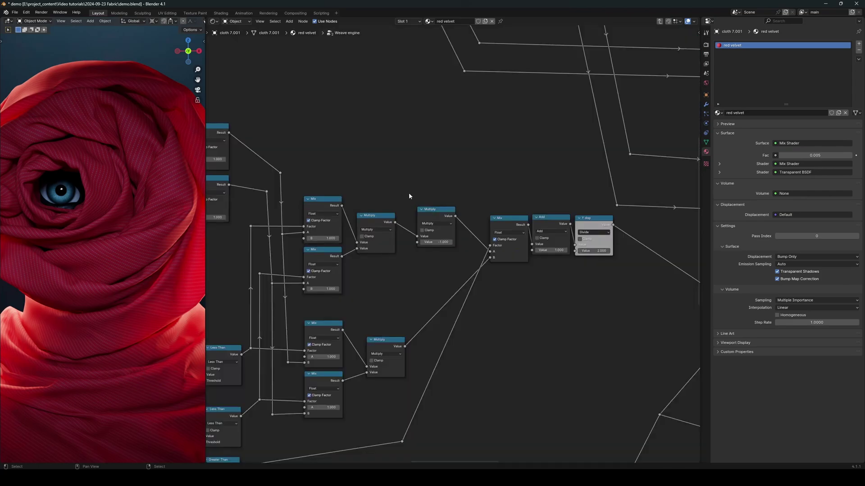
{"action": "scroll", "coordinate": [409, 207], "scroll_direction": "down", "scroll_amount": 8}
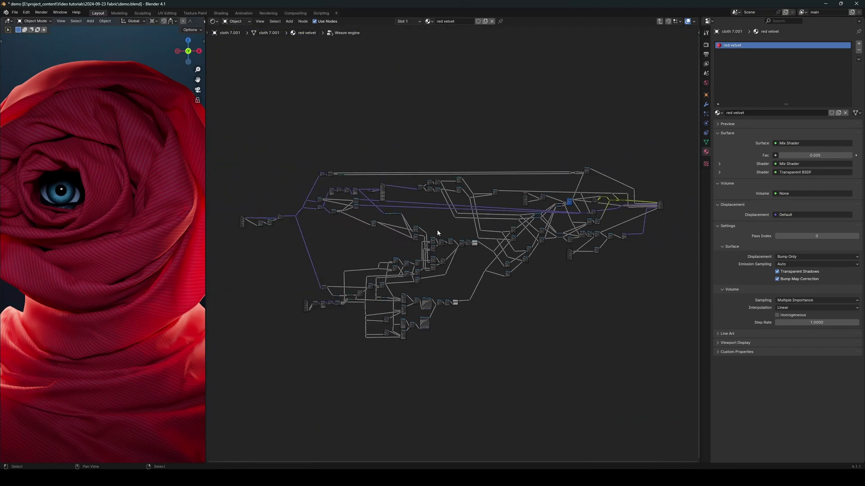
{"action": "scroll", "coordinate": [437, 233], "scroll_direction": "up", "scroll_amount": 1}
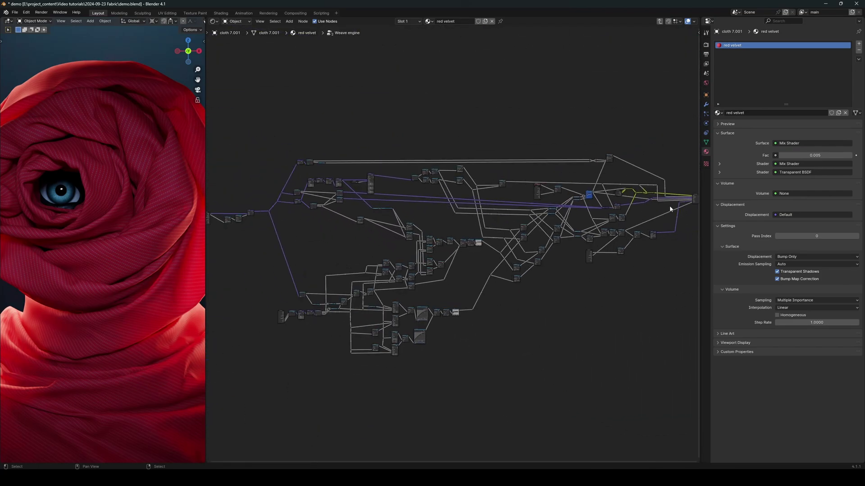
{"action": "mouse_move", "coordinate": [416, 280]}
{"action": "middle_mouse_down"}
{"action": "mouse_move", "coordinate": [532, 278]}
{"action": "mouse_move", "coordinate": [419, 277]}
{"action": "middle_mouse_up"}
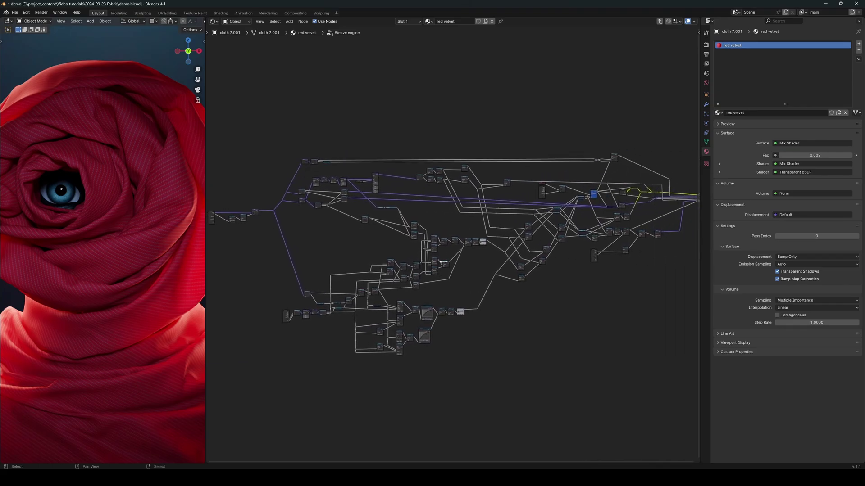
{"action": "scroll", "coordinate": [302, 238], "scroll_direction": "up", "scroll_amount": 5}
{"action": "middle_click_drag", "start_coordinate": [315, 236], "coordinate": [665, 230]}
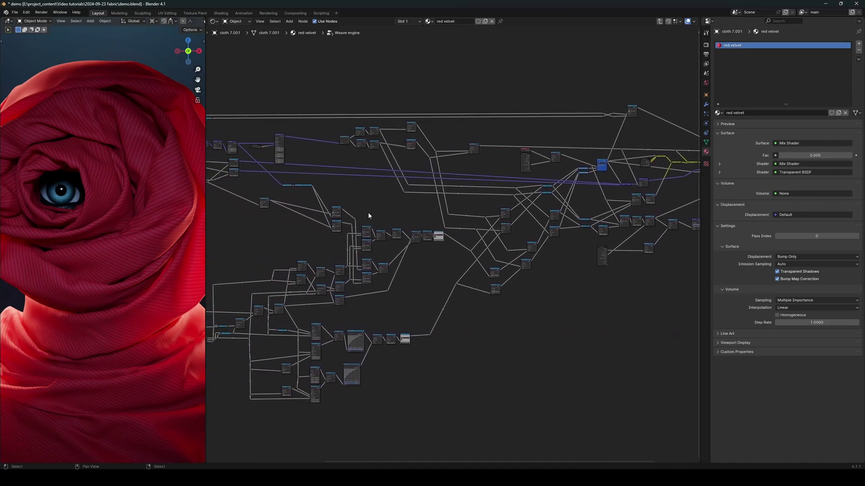
{"action": "middle_click_drag", "start_coordinate": [369, 213], "coordinate": [596, 214]}
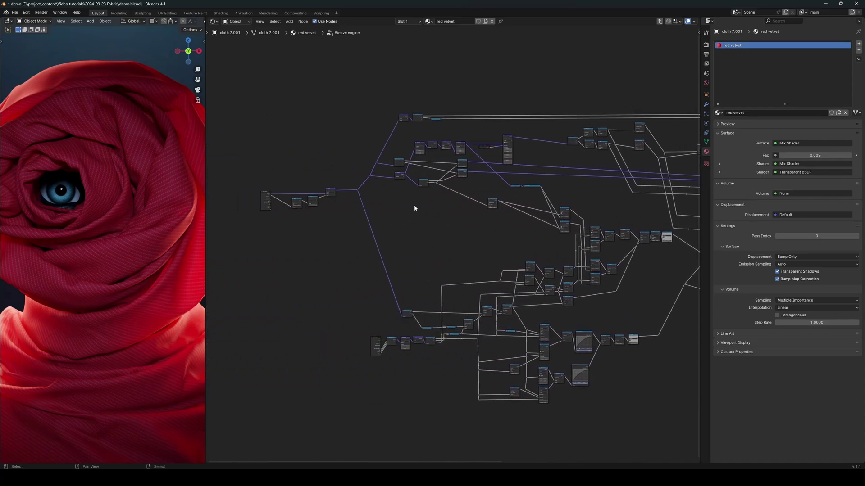
{"action": "middle_click_drag", "start_coordinate": [410, 293], "coordinate": [612, 304], "text": "ctrl"}
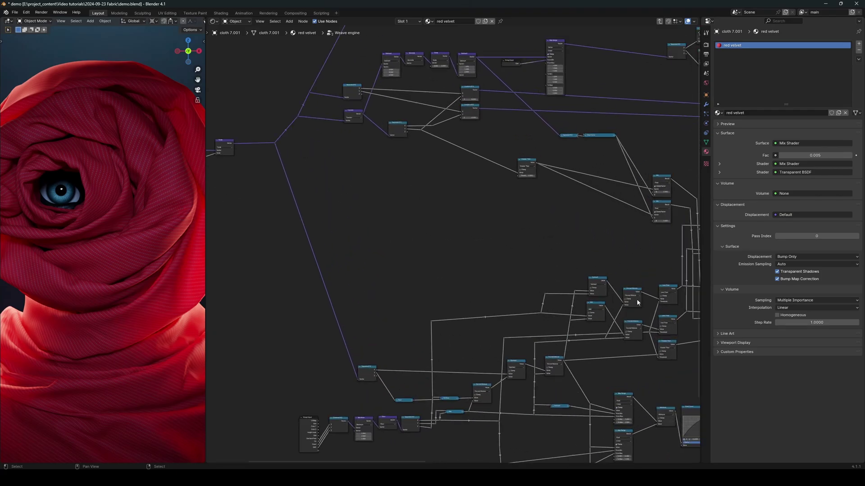
{"action": "middle_click_drag", "start_coordinate": [656, 279], "coordinate": [554, 264]}
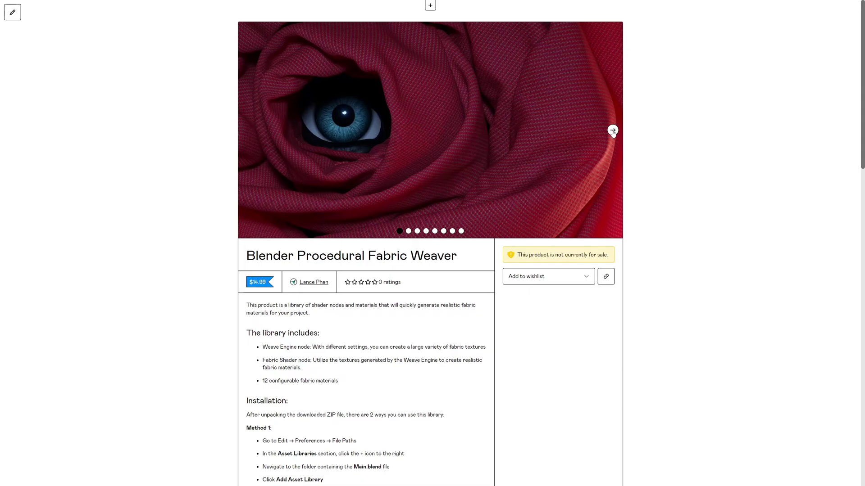
Step: Switch to the Blender Procedural Fabric Weaver product page and look through its preview images and description
{"action": "left_click", "coordinate": [612, 130]}
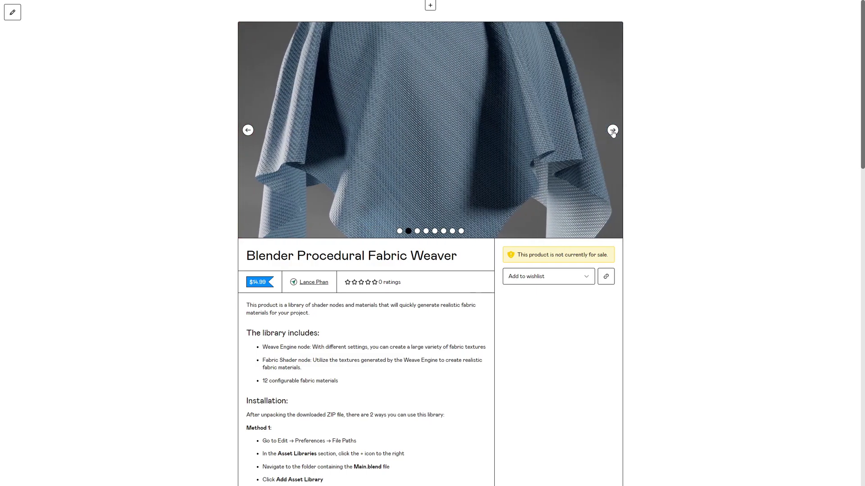
{"action": "double_click", "coordinate": [612, 130]}
{"action": "left_click", "coordinate": [613, 131]}
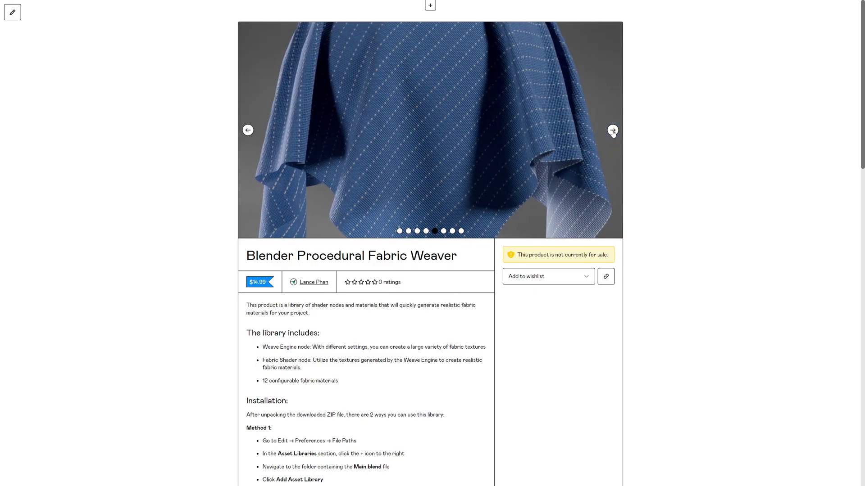
{"action": "scroll", "coordinate": [567, 259], "scroll_direction": "down", "scroll_amount": 4}
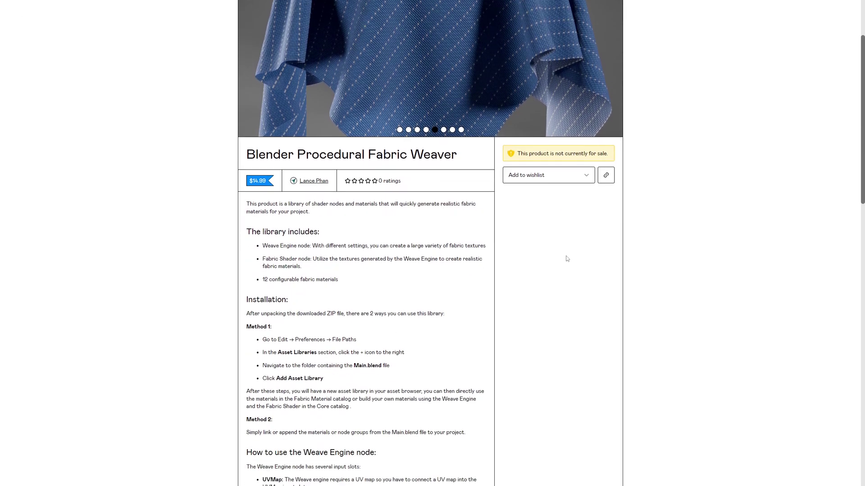
{"action": "scroll", "coordinate": [567, 256], "scroll_direction": "down", "scroll_amount": 4}
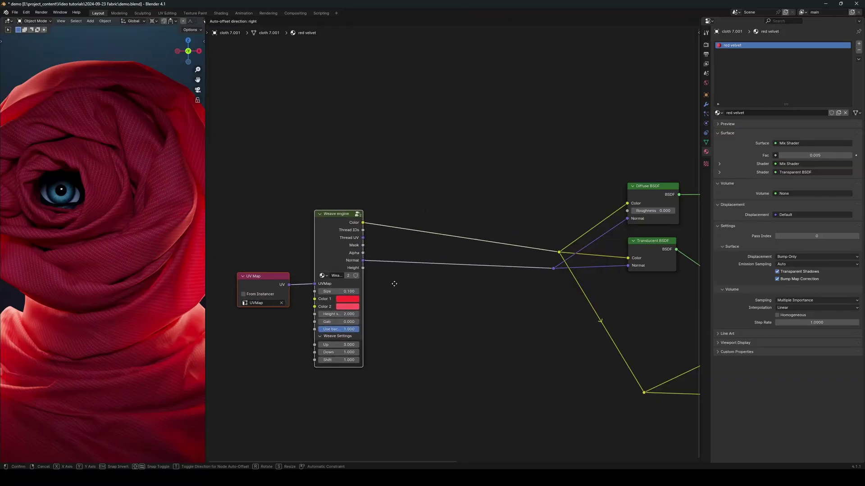
Step: Cut the Weave engine's Color and Normal output links and move it with the UV Map node away from the shader nodes
{"action": "left_click", "coordinate": [394, 283]}
{"action": "right_click_drag", "start_coordinate": [481, 314], "coordinate": [475, 217], "text": "ctrl"}
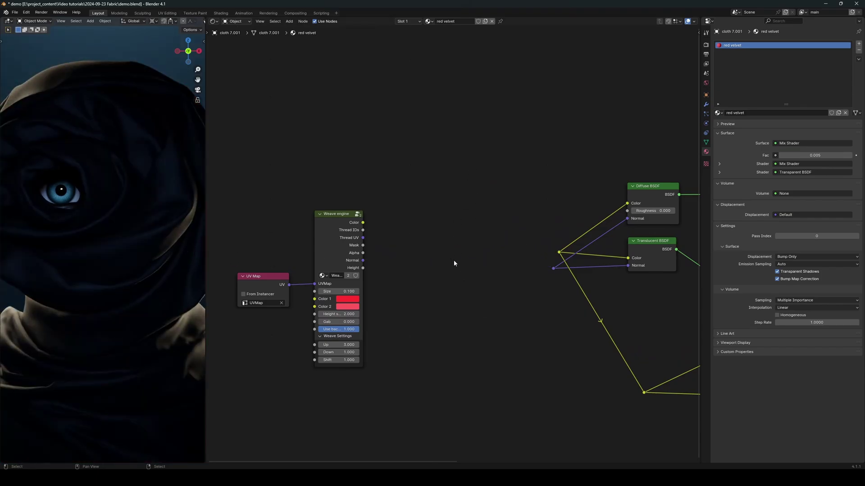
{"action": "middle_click_drag", "start_coordinate": [599, 268], "coordinate": [241, 266]}
{"action": "middle_click_drag", "start_coordinate": [487, 303], "coordinate": [561, 294]}
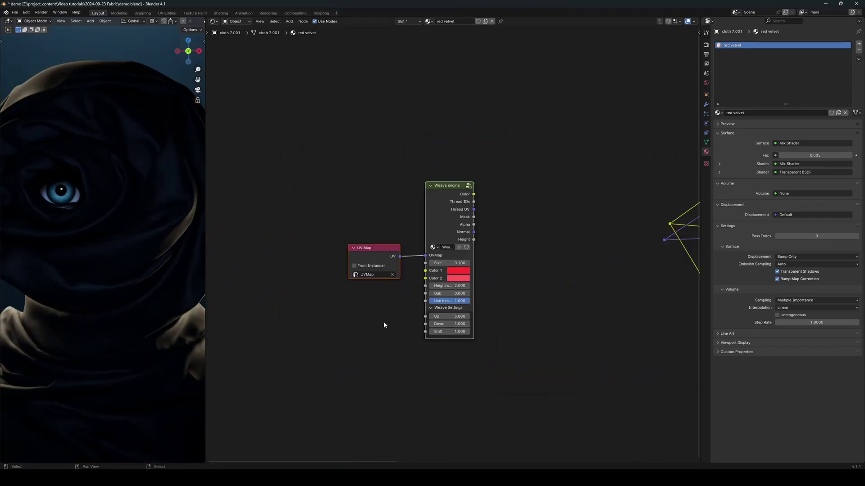
{"action": "key", "text": "g"}
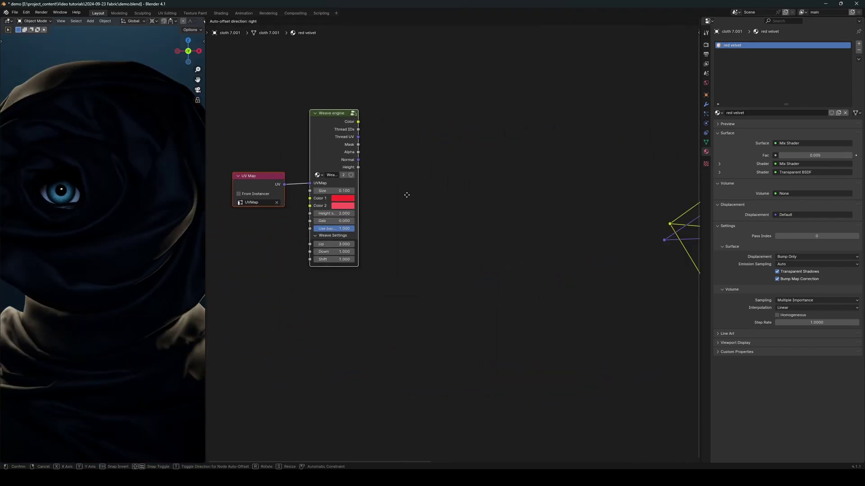
{"action": "left_click", "coordinate": [334, 179]}
{"action": "left_click", "coordinate": [434, 270]}
{"action": "scroll", "coordinate": [434, 269], "scroll_direction": "up", "scroll_amount": 2}
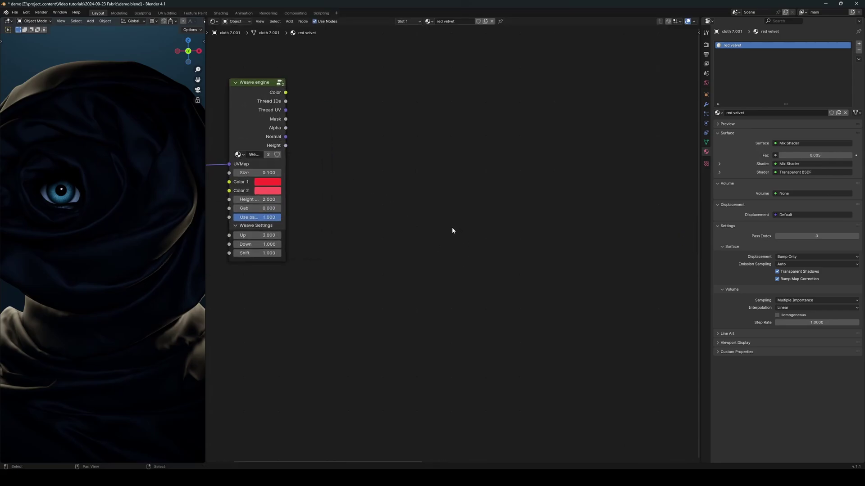
Step: Add a vector Add math node in the empty area of the red velvet material and turn it into a node group
{"action": "key", "text": "q"}
{"action": "left_click", "coordinate": [443, 234]}
{"action": "left_click", "coordinate": [452, 260]}
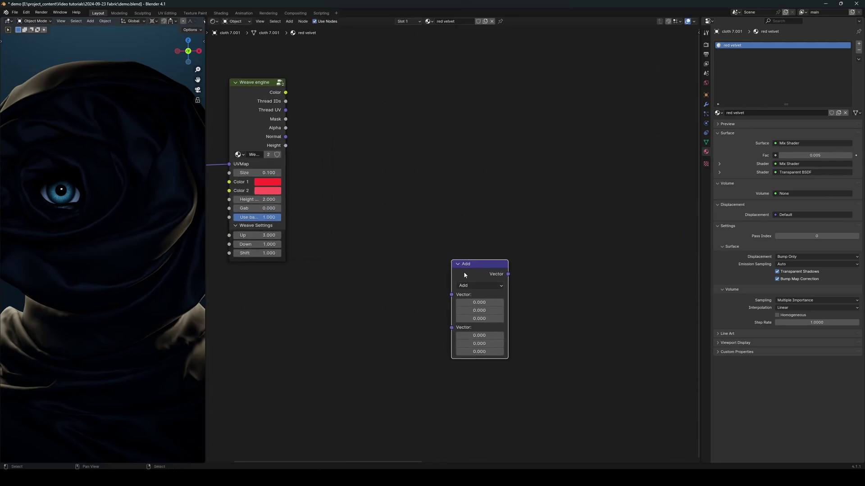
{"action": "key", "text": "ctrl+g"}
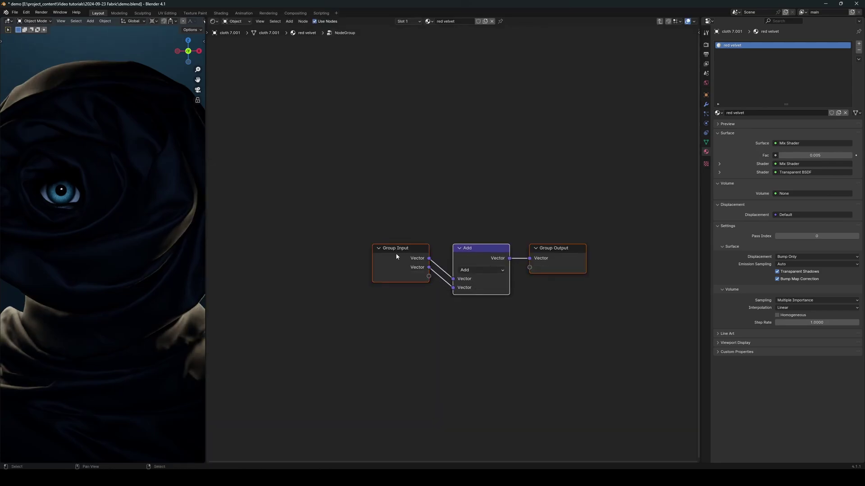
Step: Move the Group Input node farther from the Add node and cut both vector links between them
{"action": "left_click_drag", "start_coordinate": [397, 257], "coordinate": [319, 280]}
{"action": "right_click_drag", "start_coordinate": [398, 271], "coordinate": [386, 318], "text": "ctrl"}
{"action": "middle_click_drag", "start_coordinate": [364, 322], "coordinate": [386, 324]}
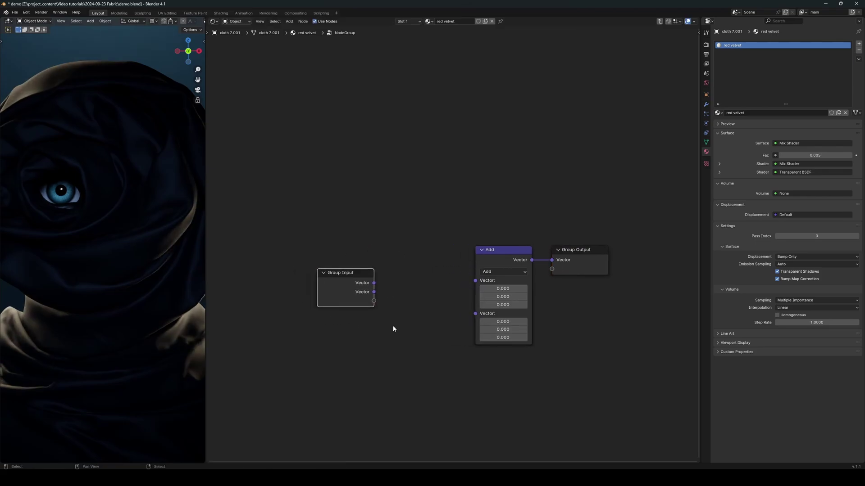
Step: Rename the group's upper vector input as UVMap and remove its other vector input
{"action": "key", "text": "n"}
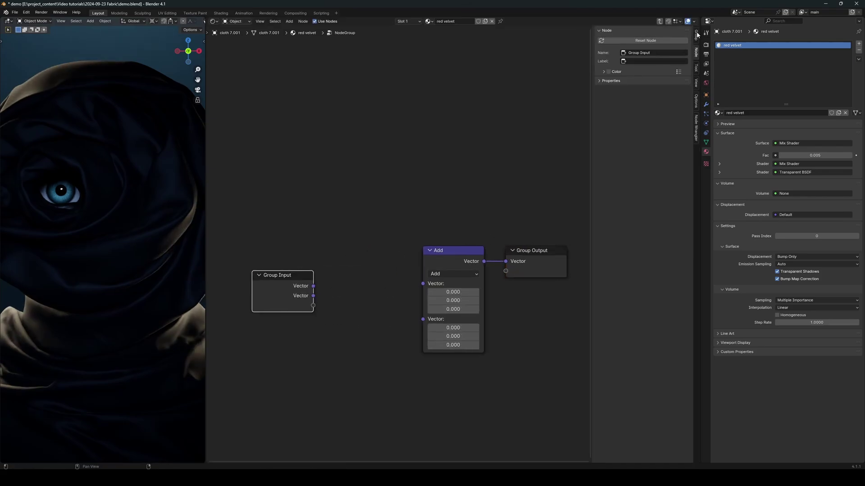
{"action": "left_click", "coordinate": [633, 43]}
{"action": "double_click", "coordinate": [628, 50]}
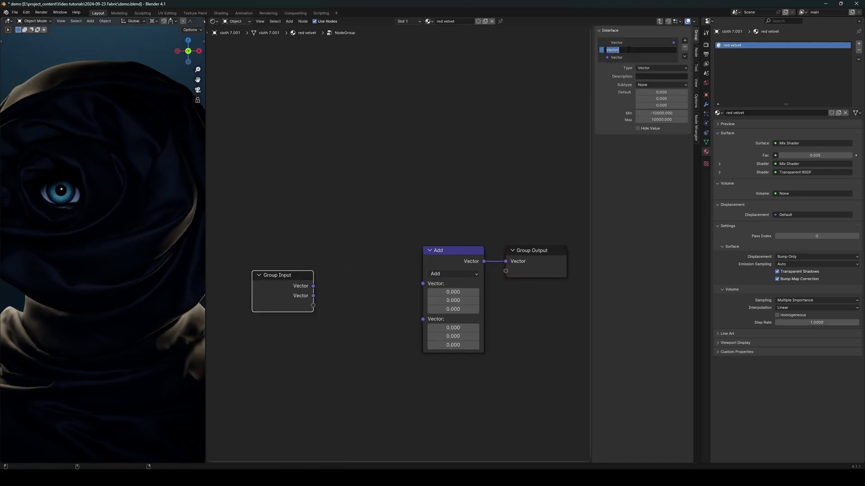
{"action": "type", "text": "UVMap"}
{"action": "key", "text": "Return"}
{"action": "left_click", "coordinate": [626, 58]}
{"action": "left_click", "coordinate": [686, 47]}
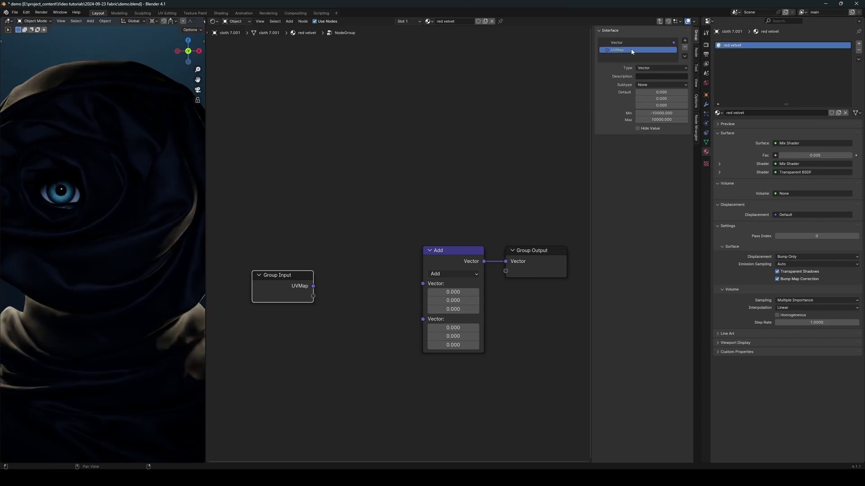
Step: Hide the UVMap input's value and link it to the Add node's first vector input
{"action": "left_click", "coordinate": [648, 130]}
{"action": "left_click_drag", "start_coordinate": [314, 286], "coordinate": [284, 282]}
{"action": "left_click_drag", "start_coordinate": [547, 259], "coordinate": [554, 260]}
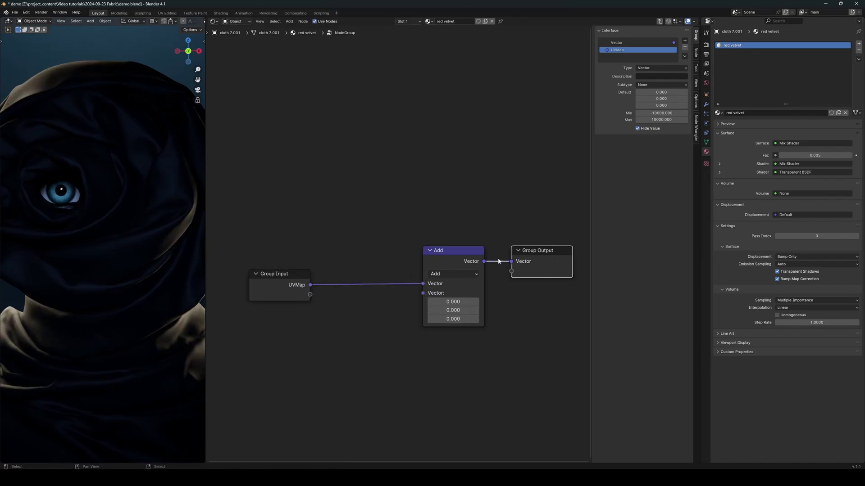
Step: Remove the group's Vector output and change the Add node's operation to Scale
{"action": "left_click", "coordinate": [630, 42]}
{"action": "left_click", "coordinate": [684, 47]}
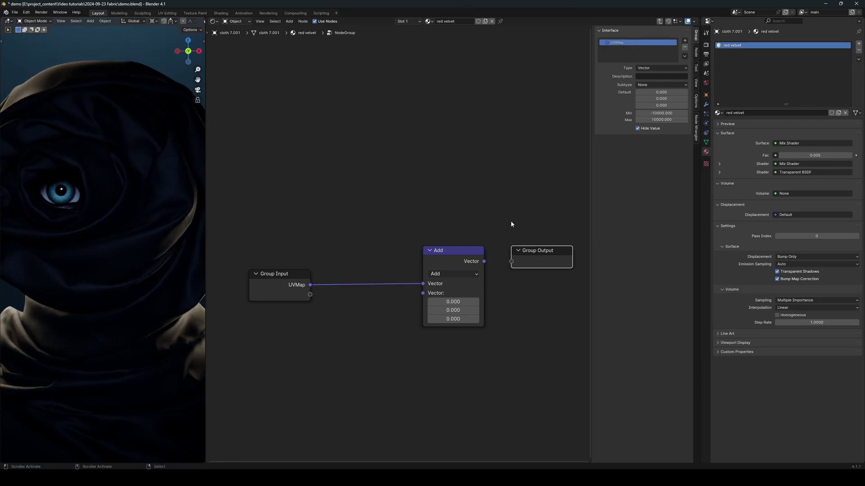
{"action": "middle_click_drag", "start_coordinate": [449, 262], "coordinate": [467, 254]}
{"action": "left_click_drag", "start_coordinate": [467, 254], "coordinate": [428, 259]}
{"action": "left_click", "coordinate": [419, 272]}
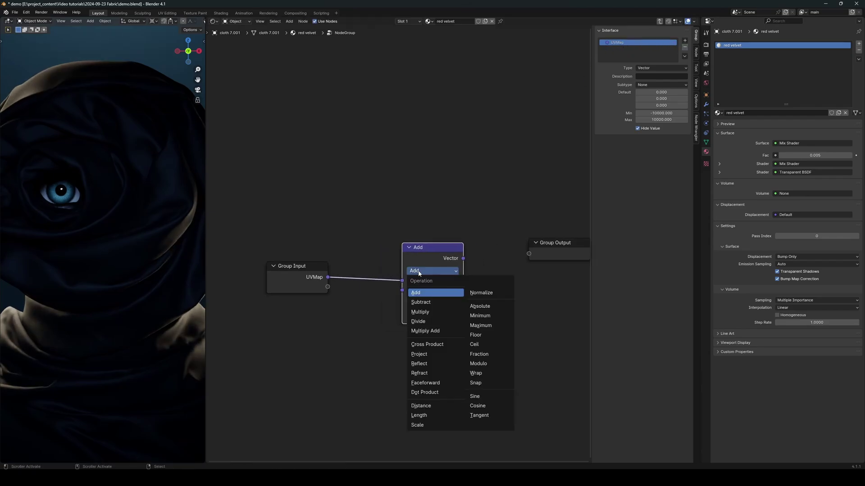
{"action": "left_click", "coordinate": [418, 425]}
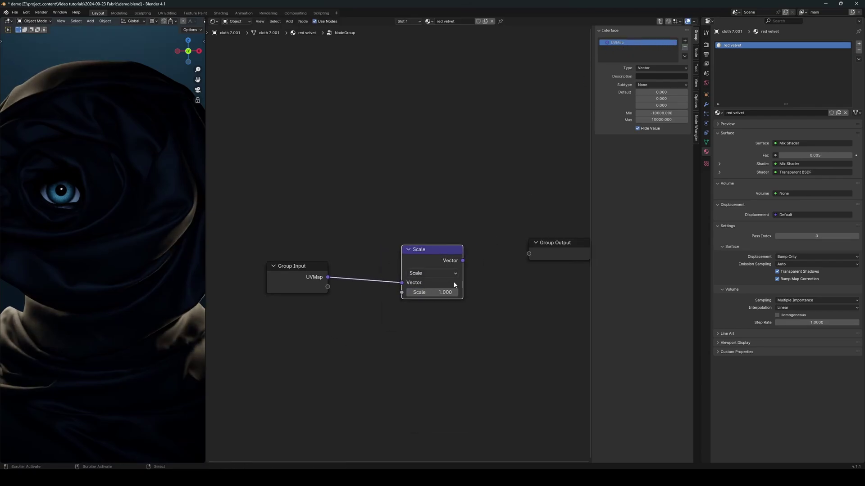
Step: Leave the node group and link the UV Map node's UV output to the group's UVMap input
{"action": "left_click", "coordinate": [303, 270]}
{"action": "key", "text": "Tab"}
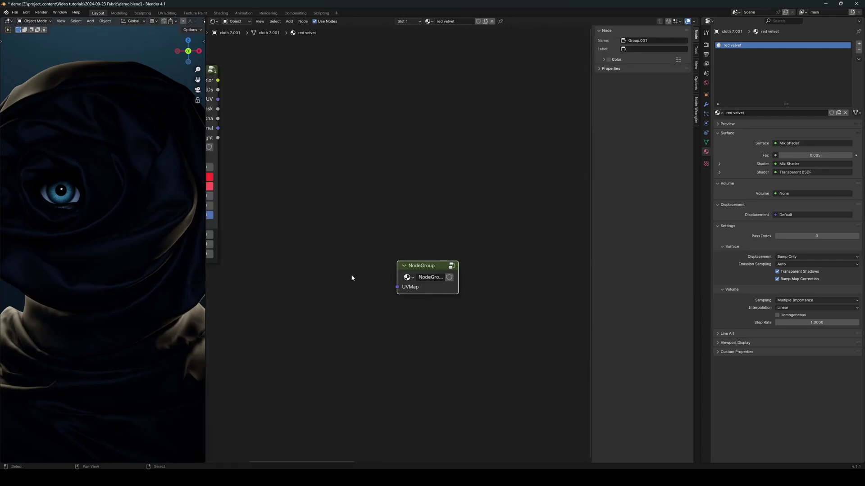
{"action": "middle_click_drag", "start_coordinate": [353, 277], "coordinate": [453, 277]}
{"action": "scroll", "coordinate": [402, 246], "scroll_direction": "down", "scroll_amount": 7}
{"action": "left_click_drag", "start_coordinate": [277, 186], "coordinate": [459, 264]}
{"action": "left_click", "coordinate": [469, 261]}
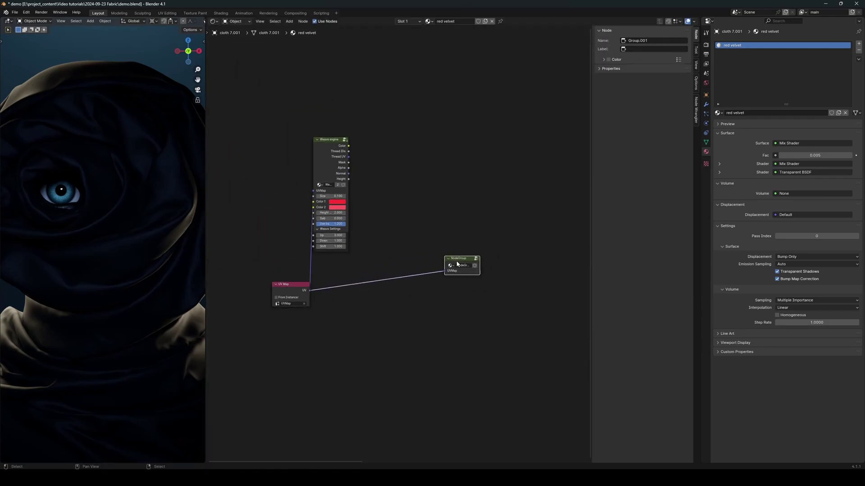
Step: Rename the new node group as Weave engine
{"action": "scroll", "coordinate": [469, 270], "scroll_direction": "up", "scroll_amount": 2}
{"action": "double_click", "coordinate": [501, 278]}
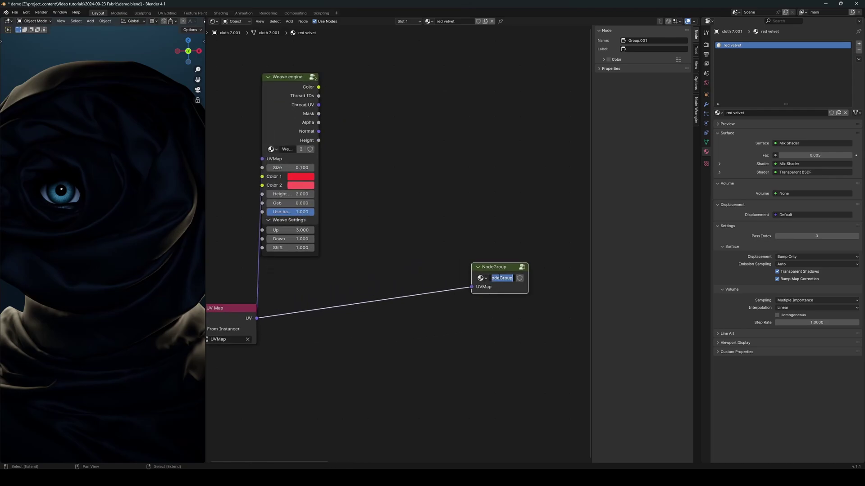
{"action": "type", "text": "Weave engine"}
{"action": "key", "text": "Return"}
Step: Inside the renamed group, set the Scale node's factor to 60.8 and preview its output on the cloth
{"action": "key", "text": "Tab"}
{"action": "scroll", "coordinate": [428, 290], "scroll_direction": "up", "scroll_amount": 2}
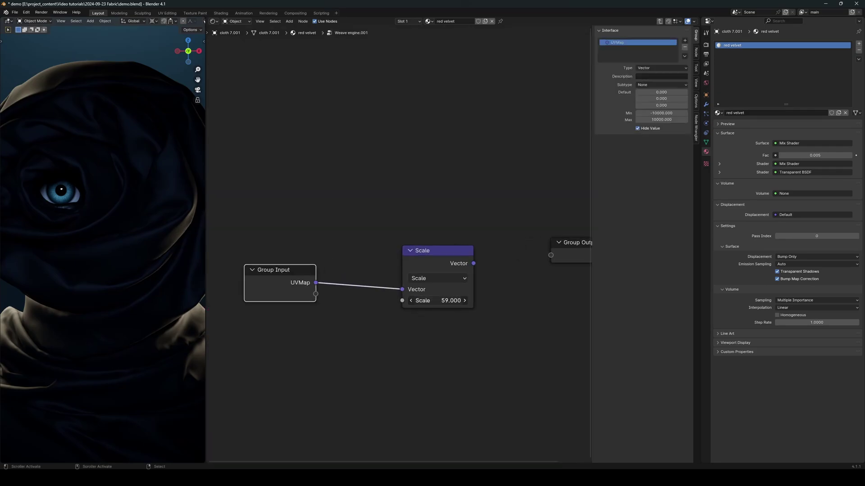
{"action": "left_click_drag", "start_coordinate": [450, 301], "coordinate": [454, 300]}
{"action": "left_click", "coordinate": [431, 257], "text": "ctrl+shift"}
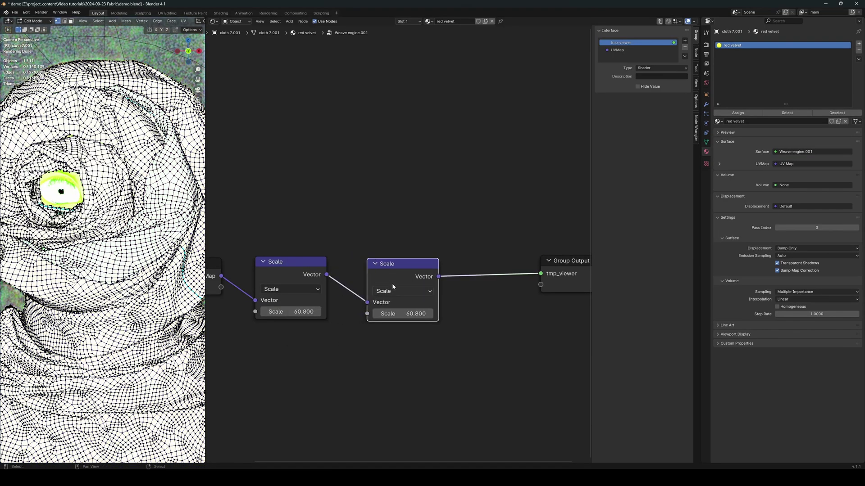
Step: Turn the second Scale node into a Fraction node and return the cloth to Object Mode for a closer preview
{"action": "left_click", "coordinate": [391, 291]}
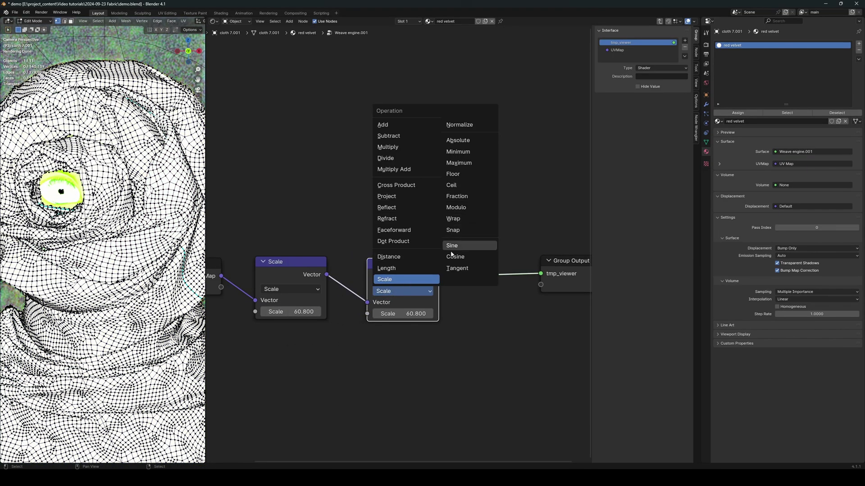
{"action": "left_click", "coordinate": [457, 196]}
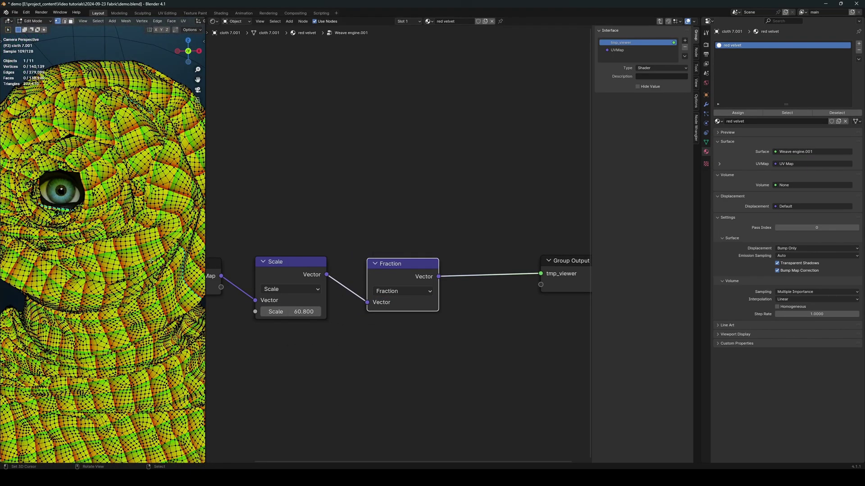
{"action": "key", "text": "Tab"}
{"action": "scroll", "coordinate": [106, 266], "scroll_direction": "up", "scroll_amount": 4}
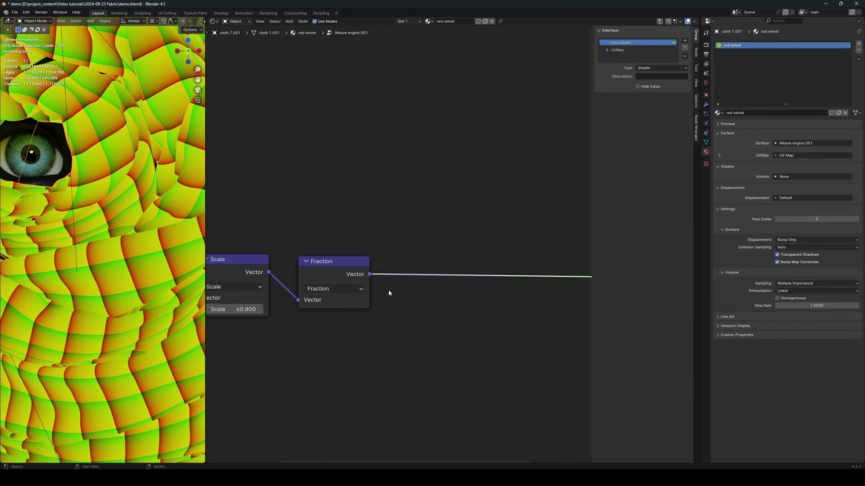
Step: Insert a copy of the Fraction node after it as a Subtract node with X and Y set to 0.5
{"action": "left_click_drag", "start_coordinate": [344, 270], "coordinate": [340, 223]}
{"action": "middle_click_drag", "start_coordinate": [440, 280], "coordinate": [425, 310]}
{"action": "middle_click_drag", "start_coordinate": [421, 264], "coordinate": [423, 286]}
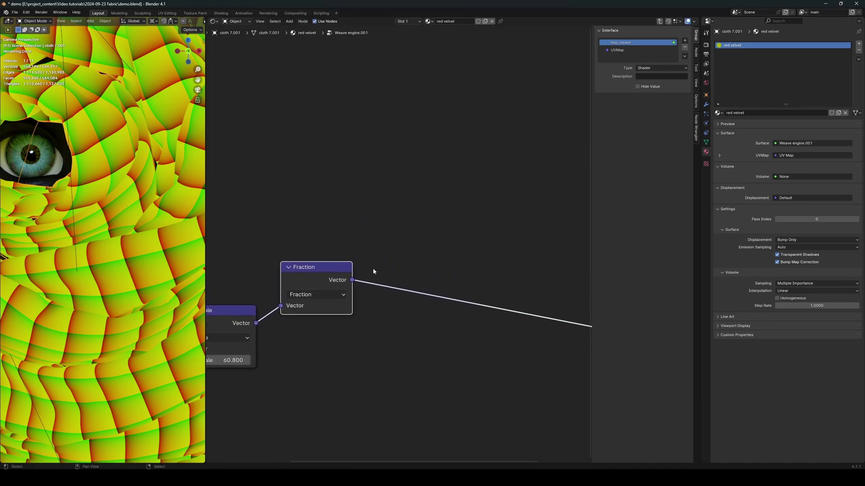
{"action": "key", "text": "shift+d"}
{"action": "left_click", "coordinate": [465, 252]}
{"action": "left_click", "coordinate": [430, 284]}
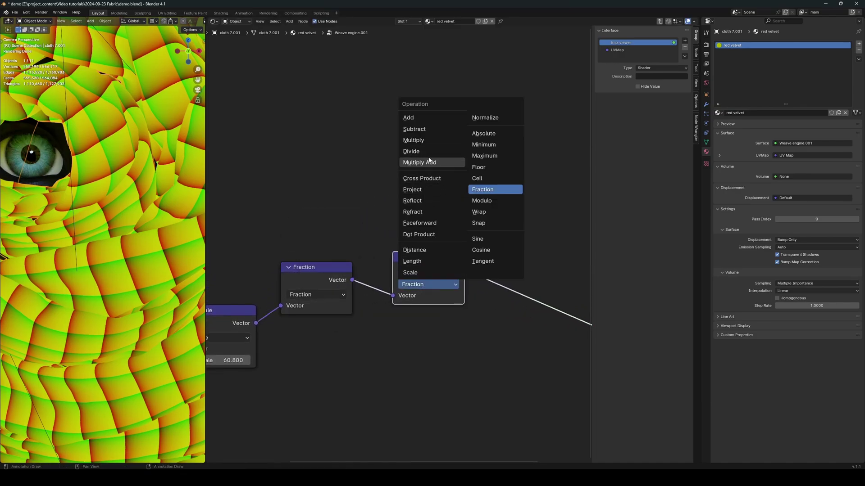
{"action": "left_click", "coordinate": [414, 129]}
{"action": "left_click_drag", "start_coordinate": [425, 317], "coordinate": [424, 327]}
{"action": "type", "text": ".5"}
{"action": "key", "text": "Return"}
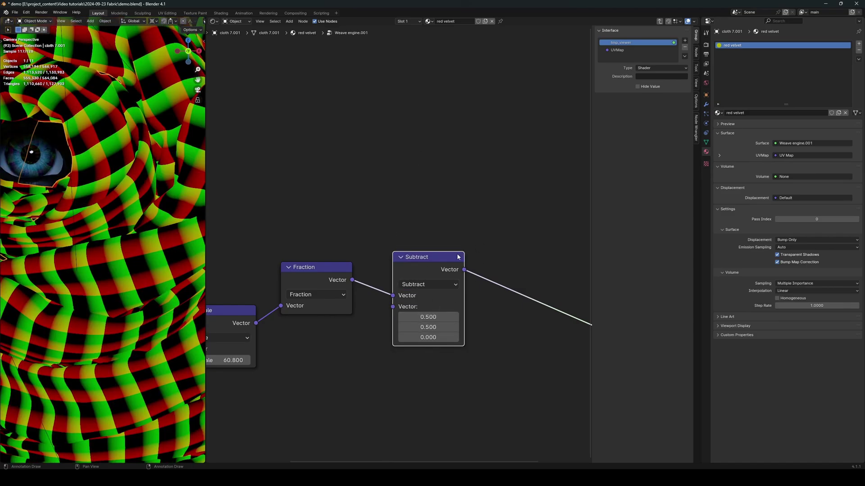
Step: Duplicate the Subtract node into the link after it and change the copy's operation to Absolute
{"action": "key", "text": "shift+d"}
{"action": "left_click", "coordinate": [512, 293]}
{"action": "left_click", "coordinate": [511, 293]}
{"action": "left_click", "coordinate": [572, 142]}
{"action": "left_click_drag", "start_coordinate": [504, 276], "coordinate": [473, 272]}
{"action": "middle_click_drag", "start_coordinate": [526, 281], "coordinate": [301, 285]}
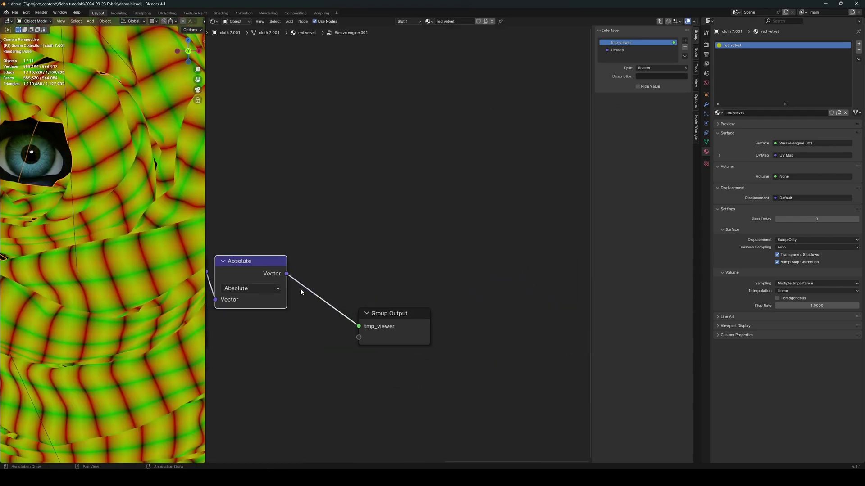
Step: Move the Group Output farther away and insert a copy of the Absolute node before it as a Scale node with factor 2
{"action": "left_click_drag", "start_coordinate": [387, 313], "coordinate": [478, 260]}
{"action": "left_click", "coordinate": [373, 280]}
{"action": "middle_click_drag", "start_coordinate": [348, 302], "coordinate": [445, 325]}
{"action": "scroll", "coordinate": [401, 301], "scroll_direction": "up", "scroll_amount": 1}
{"action": "left_click", "coordinate": [335, 287]}
{"action": "key", "text": "shift+d"}
{"action": "left_click", "coordinate": [455, 288]}
{"action": "left_click", "coordinate": [451, 319]}
{"action": "left_click", "coordinate": [445, 305]}
{"action": "left_click", "coordinate": [439, 342]}
{"action": "type", "text": "2"}
{"action": "key", "text": "Return"}
{"action": "middle_click_drag", "start_coordinate": [496, 360], "coordinate": [324, 344]}
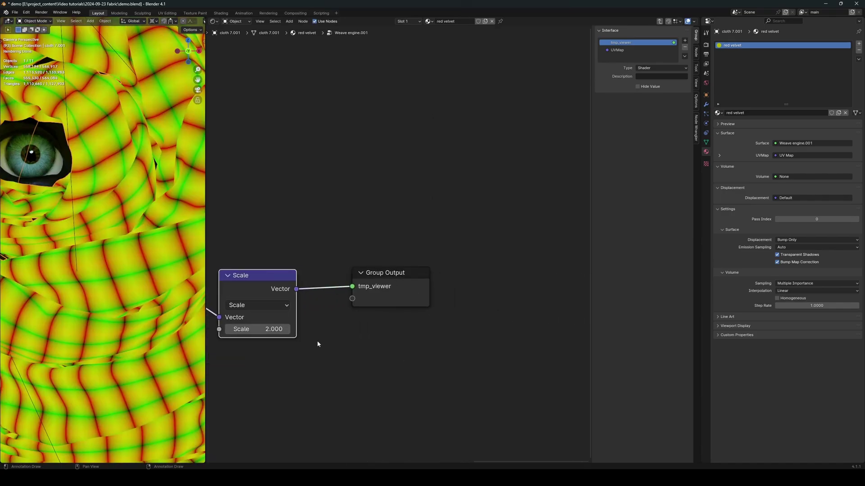
Step: Make room before the Group Output and place a copy of the last Scale node there as a Subtract node
{"action": "left_click_drag", "start_coordinate": [405, 339], "coordinate": [323, 286]}
{"action": "key", "text": "g"}
{"action": "left_click", "coordinate": [465, 283]}
{"action": "left_click", "coordinate": [307, 287]}
{"action": "left_click", "coordinate": [261, 315]}
{"action": "key", "text": "shift+d"}
{"action": "left_click", "coordinate": [350, 318]}
{"action": "left_click", "coordinate": [369, 308]}
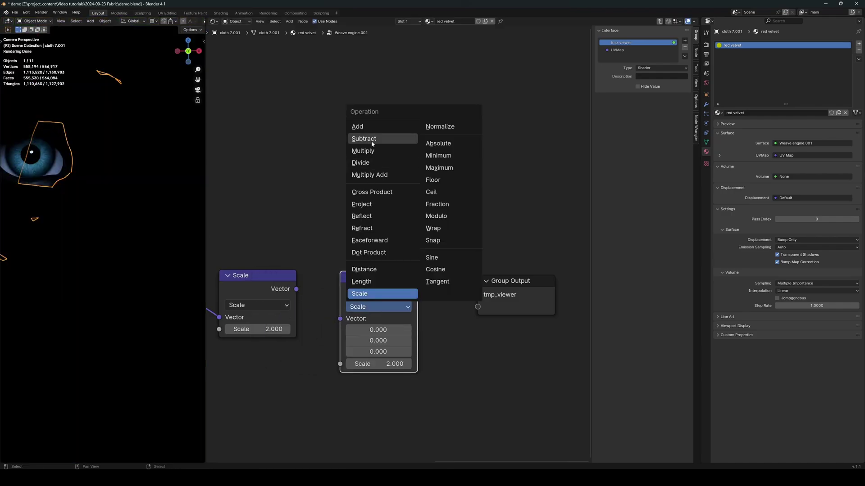
{"action": "left_click", "coordinate": [370, 143]}
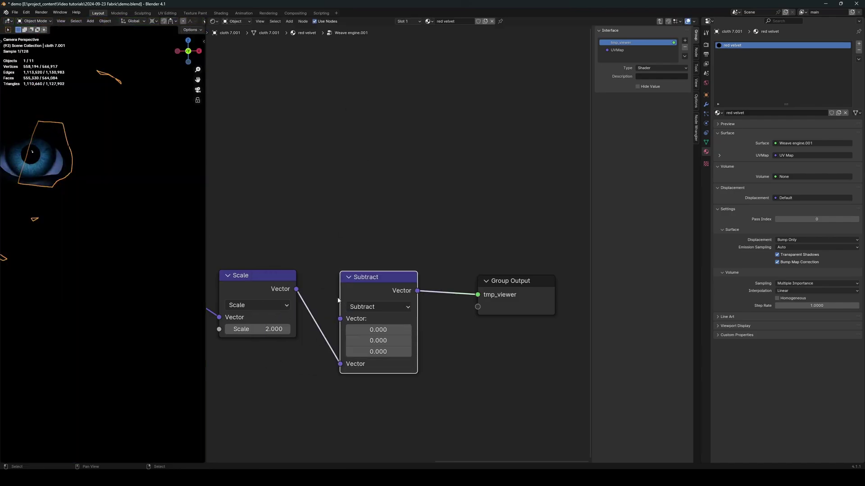
Step: Set X and Y of the last Subtract node's first vector to 1 and move the Group Output farther away
{"action": "left_click_drag", "start_coordinate": [374, 330], "coordinate": [377, 341]}
{"action": "type", "text": "1"}
{"action": "key", "text": "Return"}
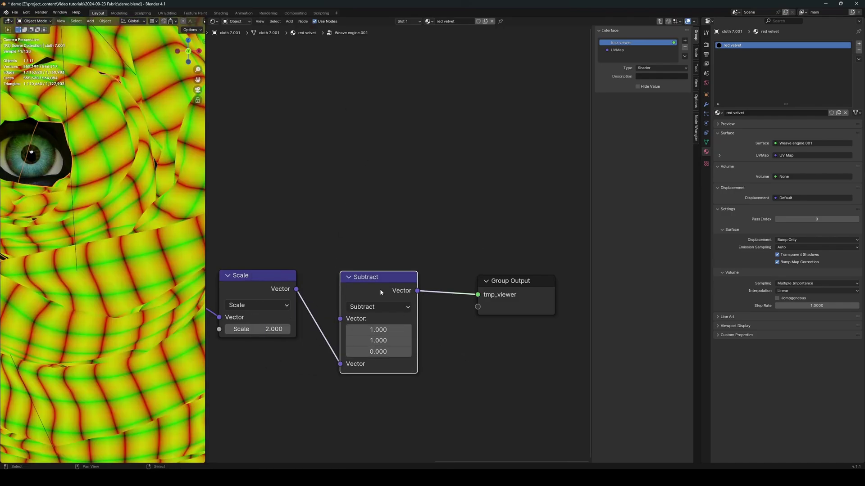
{"action": "left_click_drag", "start_coordinate": [379, 287], "coordinate": [377, 288]}
{"action": "middle_click_drag", "start_coordinate": [439, 333], "coordinate": [306, 329]}
{"action": "left_click", "coordinate": [395, 292]}
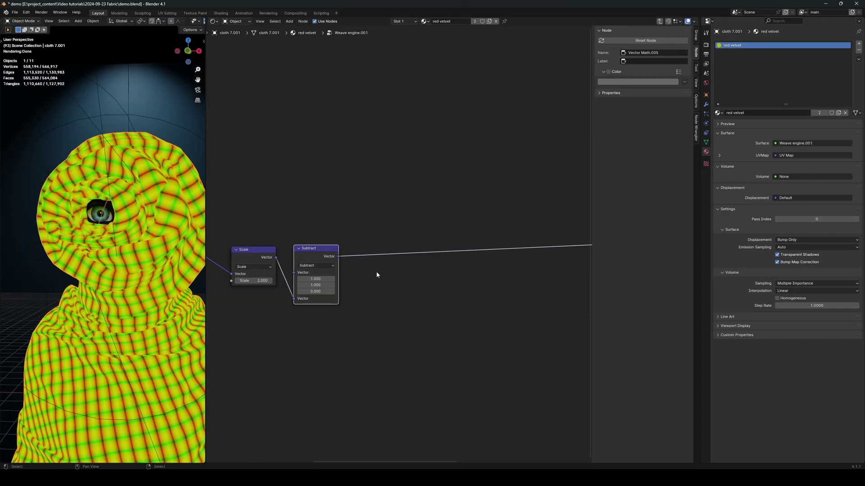
Step: Insert a Separate XYZ node after the last Subtract node and preview its X and Y outputs on the cloth
{"action": "middle_click_drag", "start_coordinate": [383, 279], "coordinate": [399, 287]}
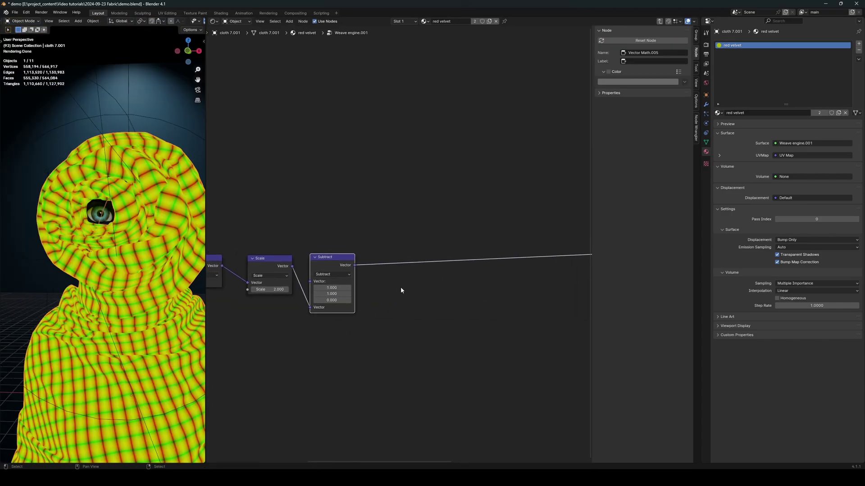
{"action": "scroll", "coordinate": [399, 287], "scroll_direction": "up", "scroll_amount": 2}
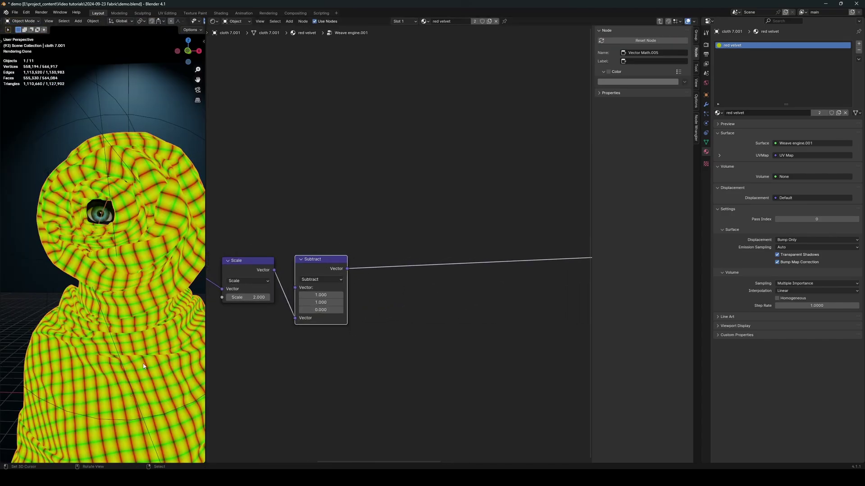
{"action": "key", "text": "shift+a"}
{"action": "mouse_move", "coordinate": [428, 275]}
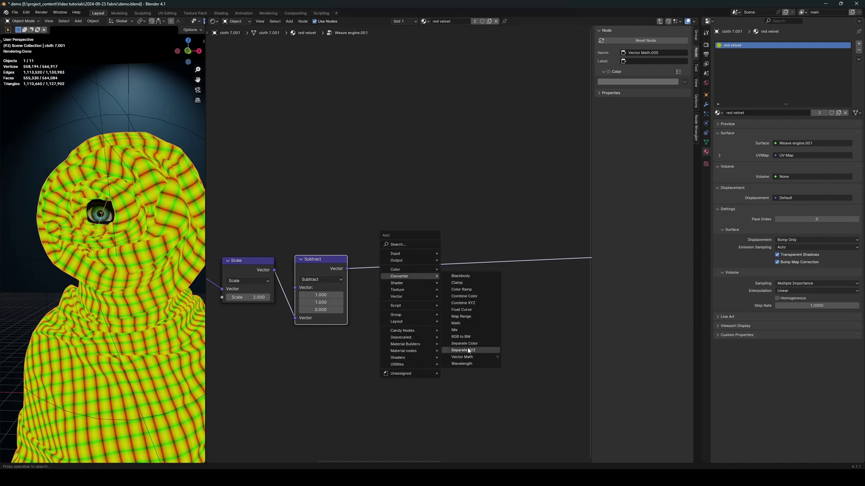
{"action": "left_click", "coordinate": [473, 351]}
{"action": "left_click", "coordinate": [378, 254]}
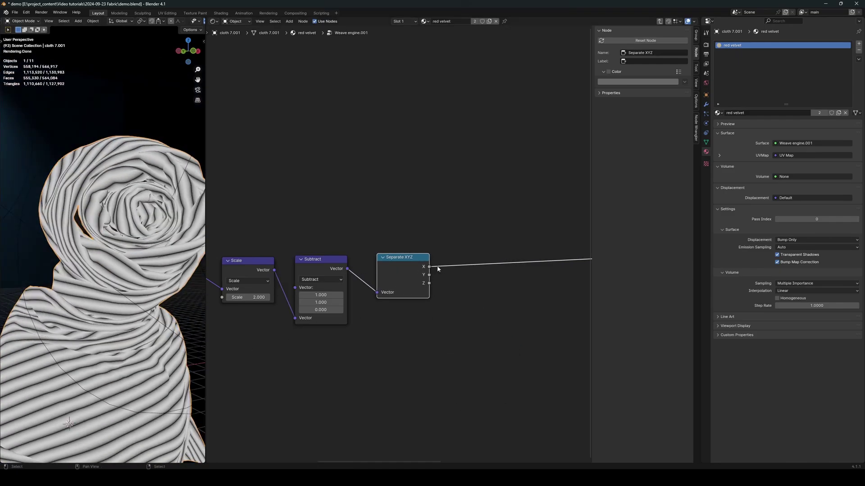
{"action": "left_click", "coordinate": [409, 271], "text": "ctrl+shift"}
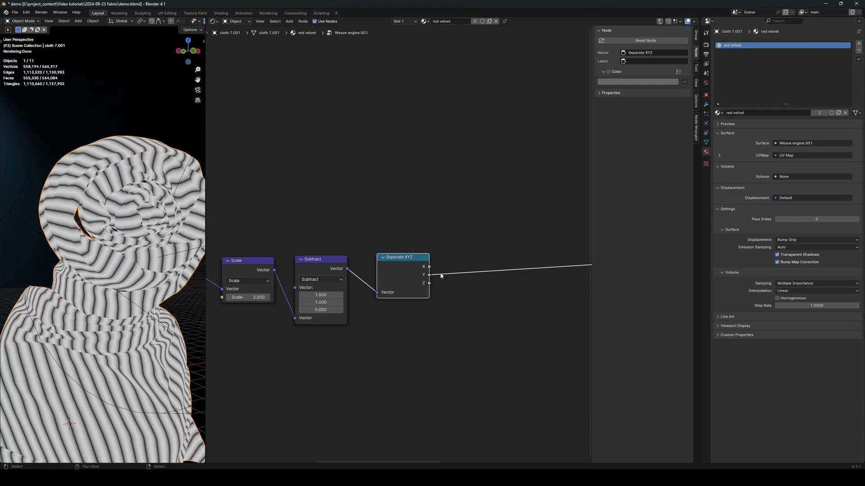
Step: Add a plane mesh to the scene and move it out beside the cloth
{"action": "middle_click_drag", "start_coordinate": [127, 396], "coordinate": [136, 252]}
{"action": "key", "text": "shift+a"}
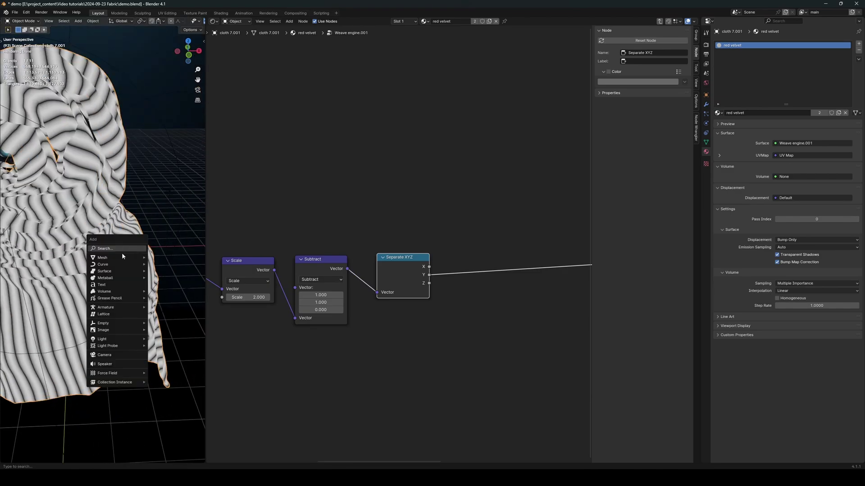
{"action": "mouse_move", "coordinate": [122, 257]}
{"action": "left_click", "coordinate": [165, 262]}
{"action": "scroll", "coordinate": [162, 263], "scroll_direction": "down", "scroll_amount": 3}
{"action": "middle_click_drag", "start_coordinate": [162, 264], "coordinate": [147, 288]}
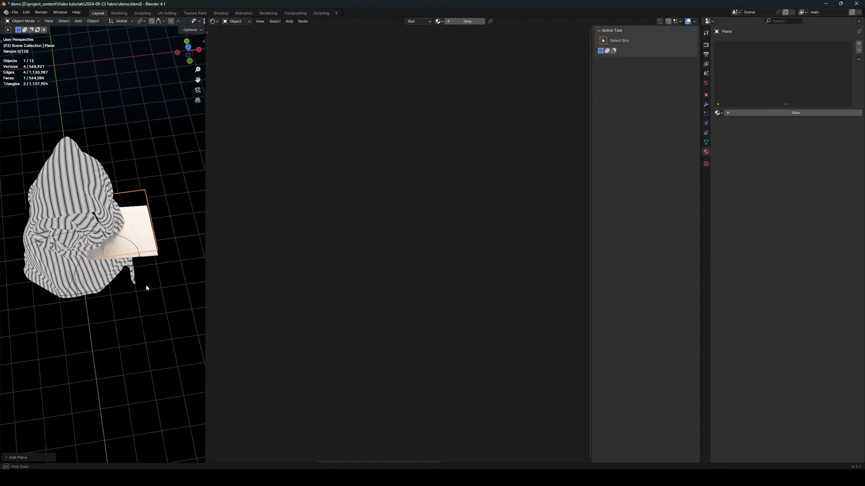
{"action": "scroll", "coordinate": [147, 287], "scroll_direction": "down", "scroll_amount": 1}
{"action": "key", "text": "g"}
{"action": "left_click", "coordinate": [166, 332]}
Step: Link the cloth's red velvet material to the plane and move the plane slightly farther from the cloth
{"action": "left_click", "coordinate": [122, 224], "text": "shift"}
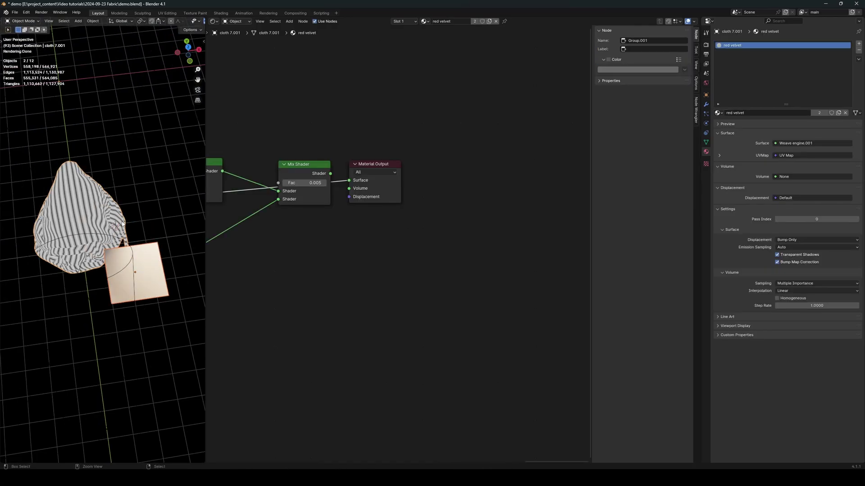
{"action": "key", "text": "ctrl+l"}
{"action": "left_click", "coordinate": [122, 221]}
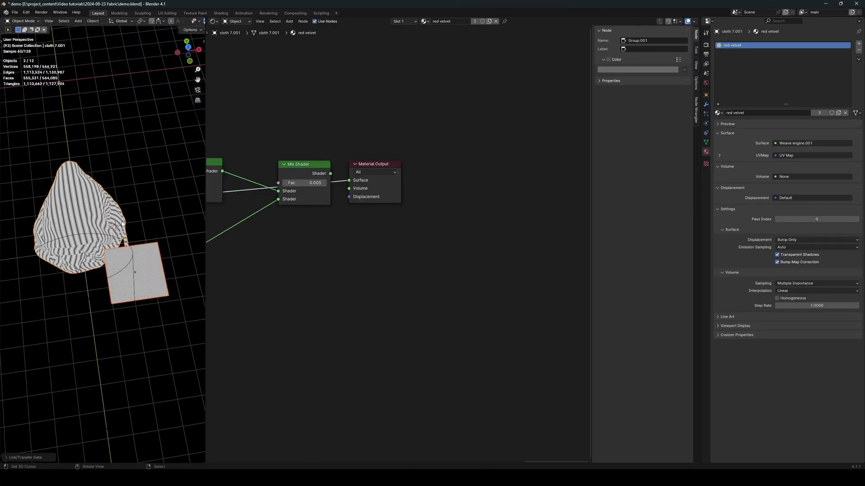
{"action": "left_click", "coordinate": [149, 272]}
{"action": "key", "text": "g"}
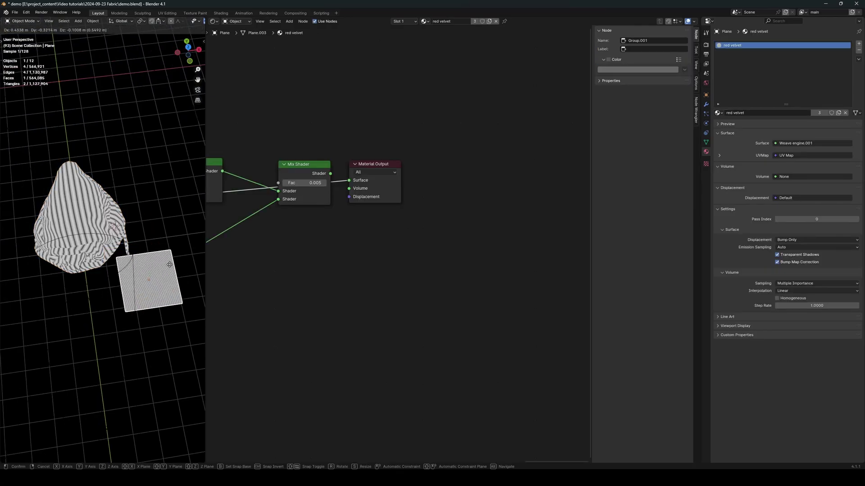
{"action": "left_click", "coordinate": [151, 259]}
{"action": "scroll", "coordinate": [117, 266], "scroll_direction": "up", "scroll_amount": 5}
{"action": "scroll", "coordinate": [117, 266], "scroll_direction": "up", "scroll_amount": 2}
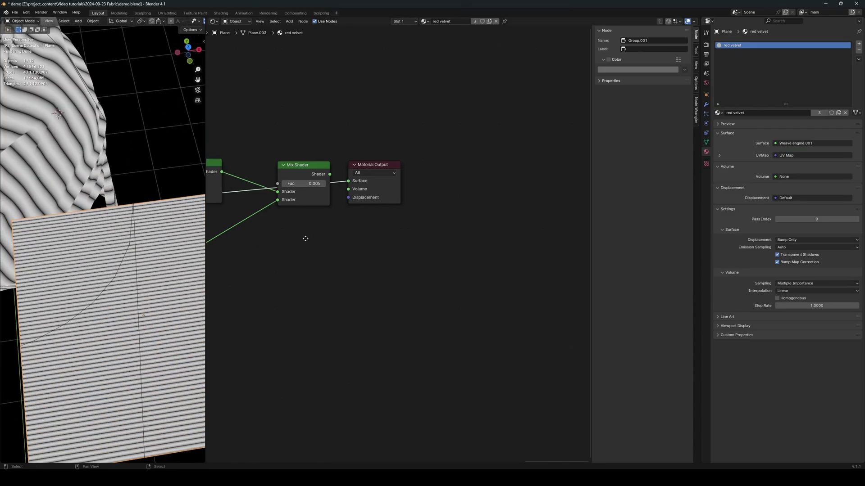
Step: Open the Weave engine.001 group and preview the Separate XYZ node's outputs in turn on the plane, ending on Y
{"action": "middle_click_drag", "start_coordinate": [309, 241], "coordinate": [456, 275]}
{"action": "scroll", "coordinate": [338, 183], "scroll_direction": "down", "scroll_amount": 10}
{"action": "middle_click_drag", "start_coordinate": [338, 184], "coordinate": [522, 203]}
{"action": "scroll", "coordinate": [335, 340], "scroll_direction": "up", "scroll_amount": 3}
{"action": "scroll", "coordinate": [335, 340], "scroll_direction": "up", "scroll_amount": 3}
{"action": "middle_click_drag", "start_coordinate": [305, 314], "coordinate": [429, 303]}
{"action": "scroll", "coordinate": [390, 293], "scroll_direction": "up", "scroll_amount": 2}
{"action": "key", "text": "Tab"}
{"action": "middle_click_drag", "start_coordinate": [332, 284], "coordinate": [419, 281]}
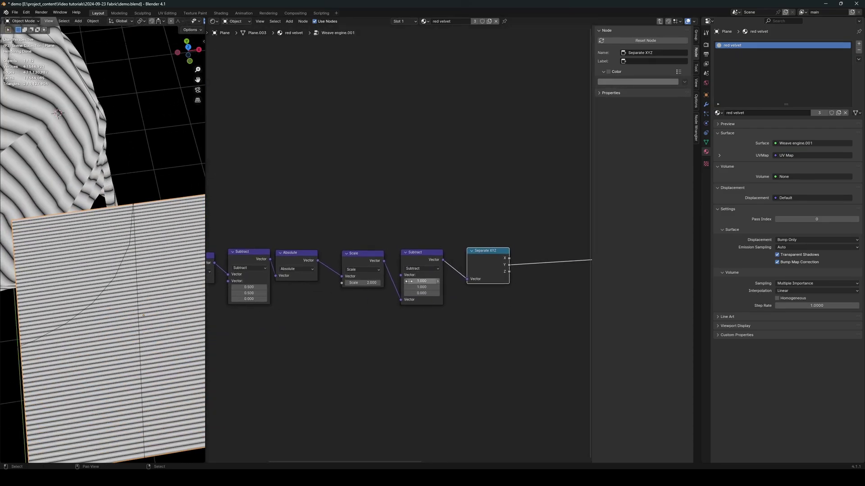
{"action": "left_click", "coordinate": [476, 264], "text": "ctrl+shift"}
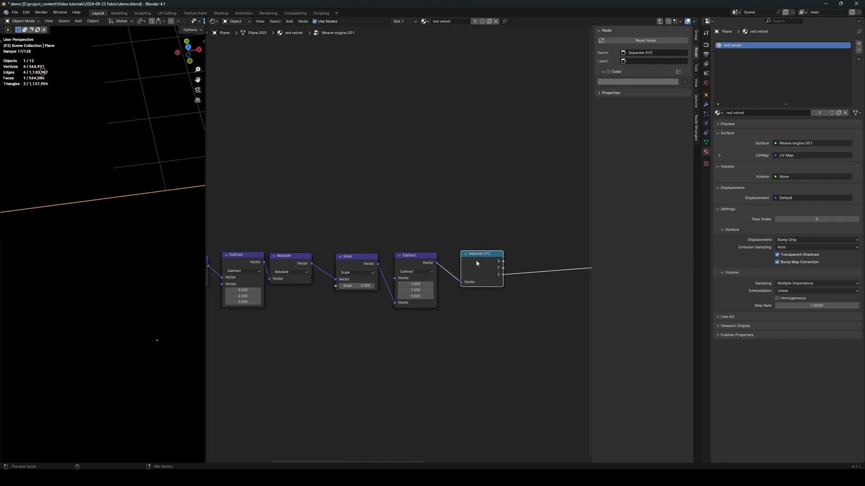
{"action": "left_click", "coordinate": [477, 263], "text": "ctrl+shift"}
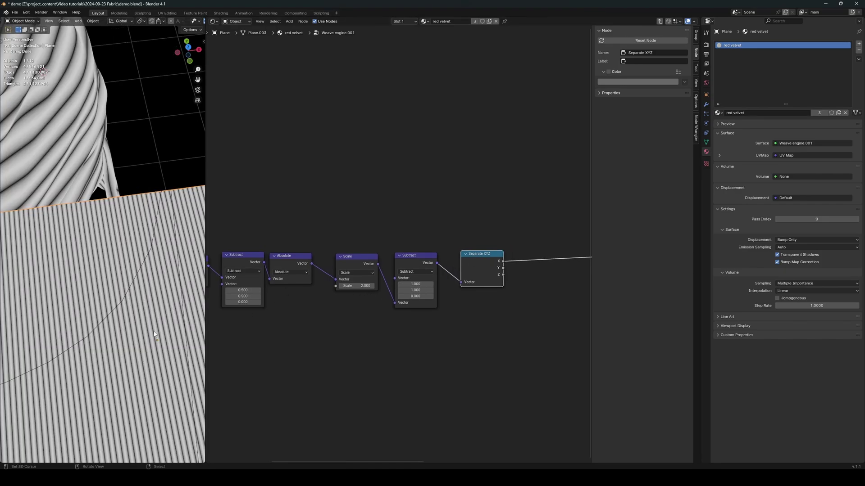
{"action": "left_click", "coordinate": [466, 270], "text": "ctrl+shift"}
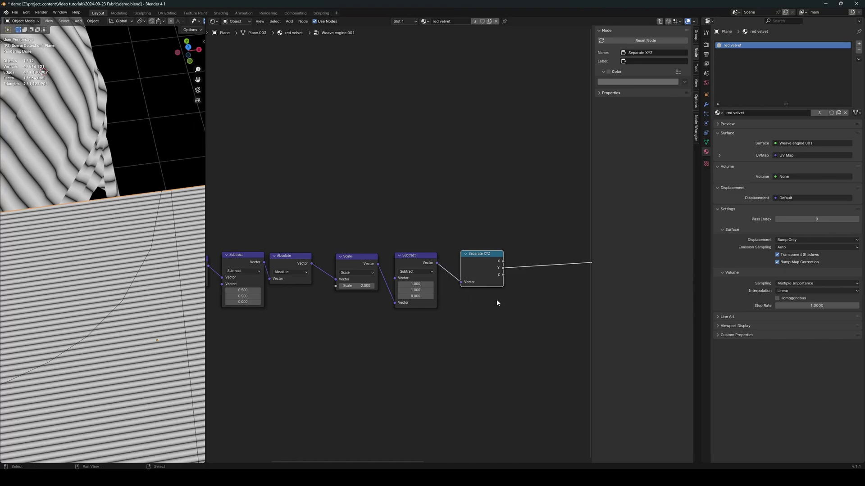
{"action": "middle_click_drag", "start_coordinate": [497, 301], "coordinate": [439, 311]}
{"action": "scroll", "coordinate": [439, 311], "scroll_direction": "up", "scroll_amount": 1}
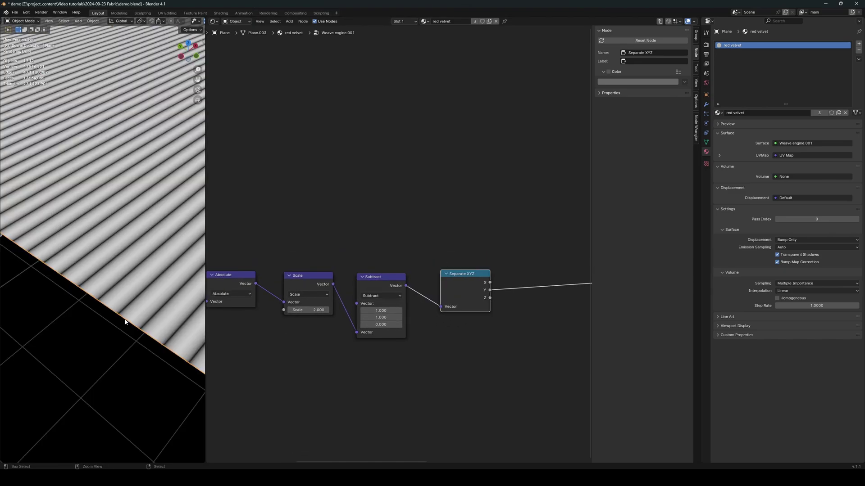
{"action": "middle_click_drag", "start_coordinate": [126, 320], "coordinate": [151, 309]}
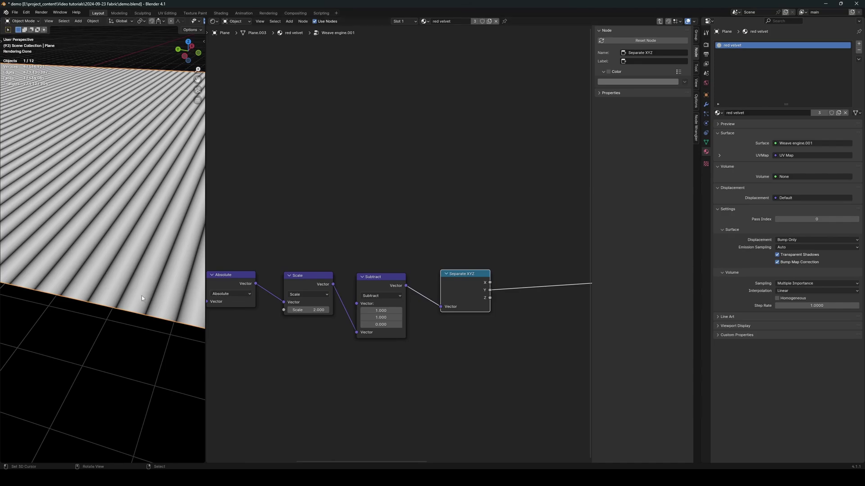
Step: Move the Separate XYZ node farther from the last Subtract node to make room for another node
{"action": "middle_click_drag", "start_coordinate": [476, 323], "coordinate": [308, 331]}
{"action": "left_click_drag", "start_coordinate": [286, 289], "coordinate": [485, 284]}
{"action": "middle_click_drag", "start_coordinate": [287, 320], "coordinate": [354, 317]}
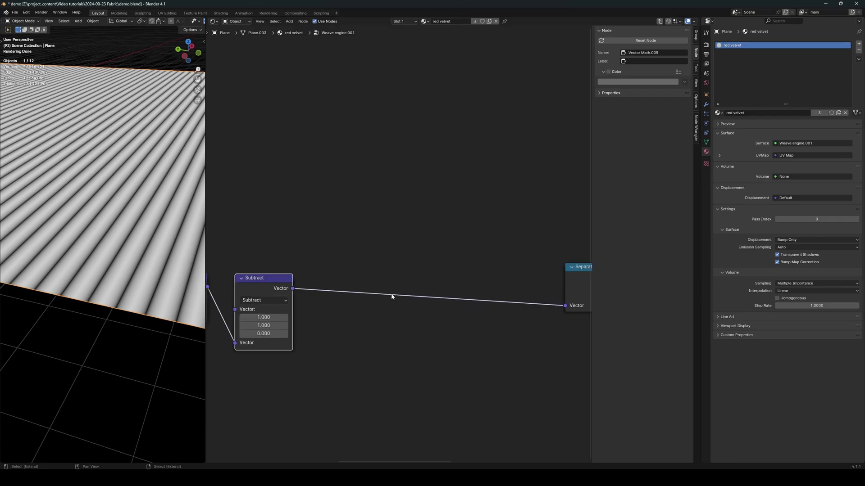
{"action": "middle_click_drag", "start_coordinate": [465, 294], "coordinate": [359, 312]}
{"action": "scroll", "coordinate": [318, 329], "scroll_direction": "down", "scroll_amount": 3}
{"action": "middle_click_drag", "start_coordinate": [299, 321], "coordinate": [377, 269]}
Step: Insert a Map Range node with the Vector data type between the last Subtract node and Separate XYZ
{"action": "key", "text": "shift+a"}
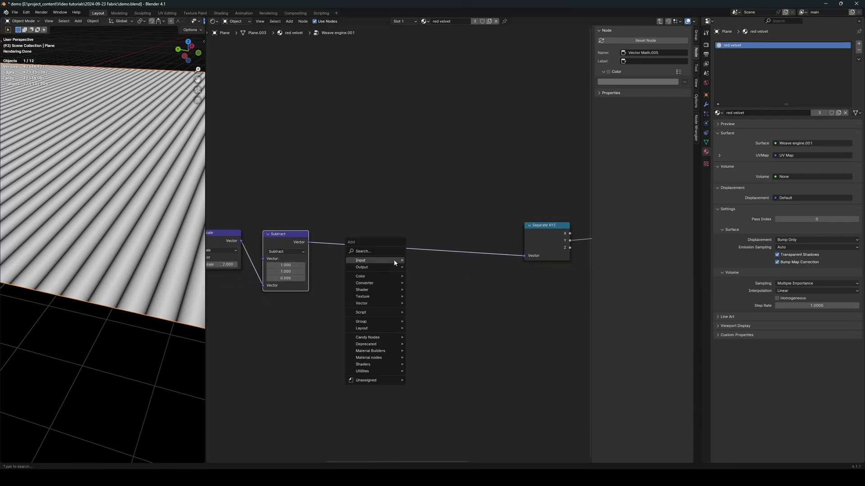
{"action": "mouse_move", "coordinate": [376, 284]}
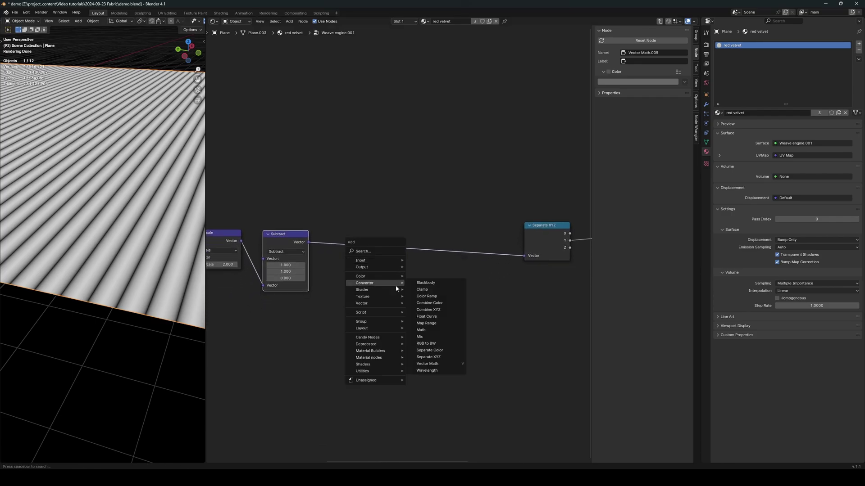
{"action": "left_click", "coordinate": [432, 327]}
{"action": "left_click", "coordinate": [417, 300]}
{"action": "scroll", "coordinate": [416, 300], "scroll_direction": "up", "scroll_amount": 1}
{"action": "left_click", "coordinate": [419, 299]}
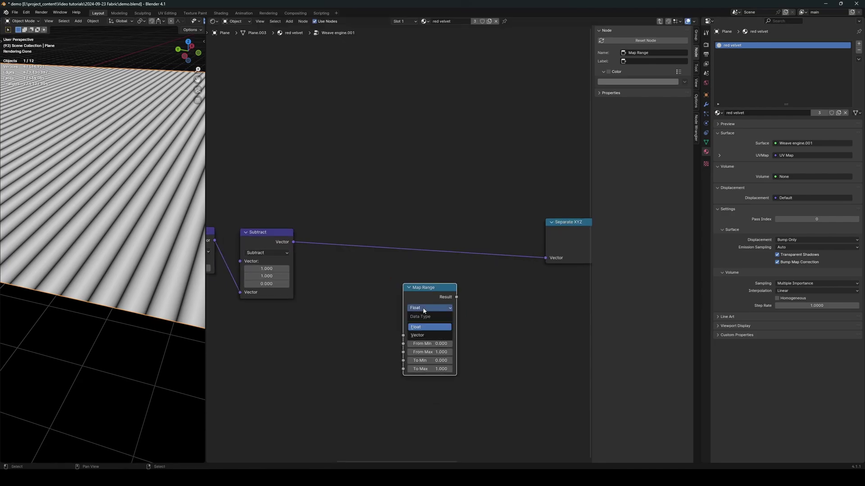
{"action": "left_click", "coordinate": [416, 336]}
{"action": "left_click_drag", "start_coordinate": [441, 314], "coordinate": [433, 225]}
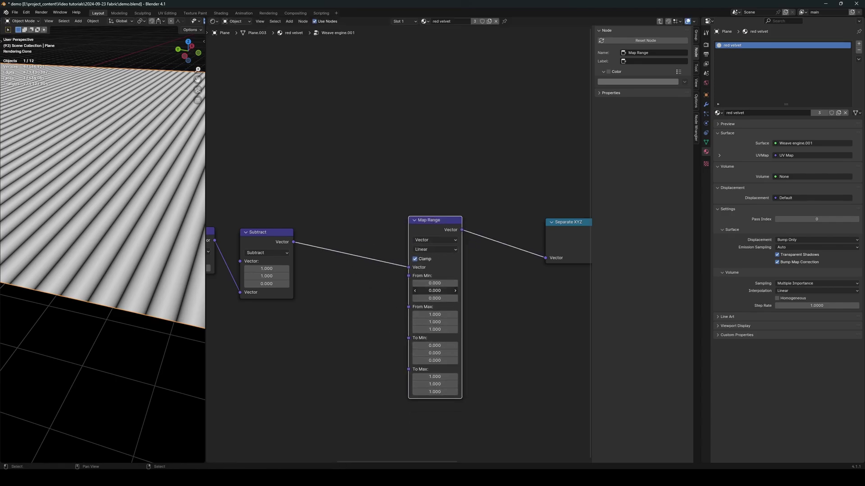
Step: Set the X and Y of the Map Range node's From Min to 0.1
{"action": "left_click_drag", "start_coordinate": [423, 283], "coordinate": [424, 291]}
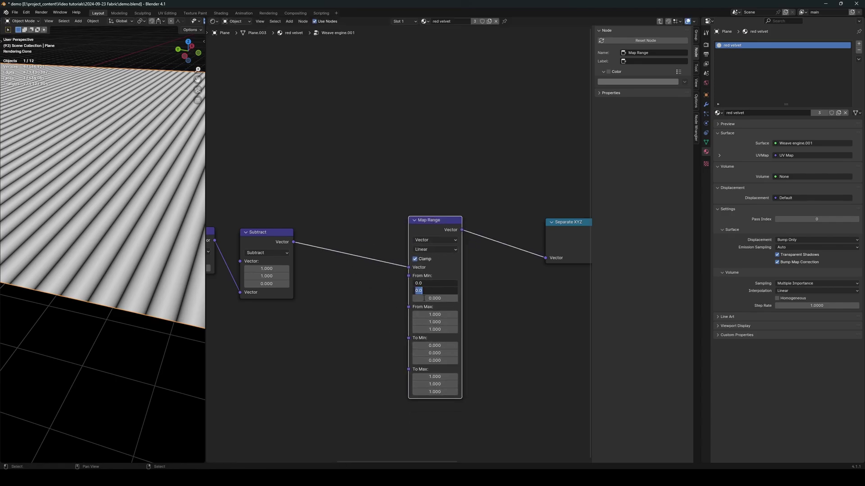
{"action": "type", "text": "1"}
{"action": "key", "text": "Return"}
{"action": "mouse_move", "coordinate": [432, 291]}
{"action": "left_mouse_down"}
{"action": "mouse_move", "coordinate": [431, 283]}
{"action": "mouse_move", "coordinate": [435, 290]}
{"action": "left_mouse_up"}
{"action": "type", "text": ".01"}
{"action": "key", "text": "Return"}
{"action": "type", "text": ".1"}
{"action": "key", "text": "Return"}
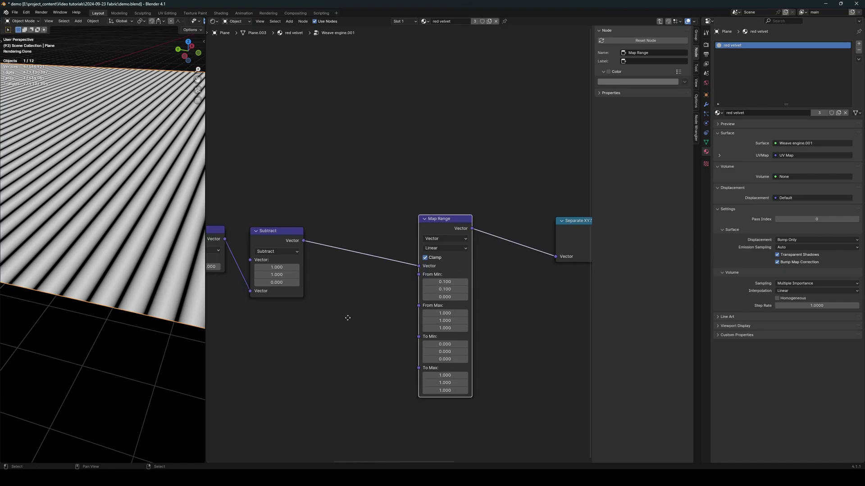
Step: Add a Value node, connect it to the Map Range node's From Min and adjust its value
{"action": "key", "text": "shift+a"}
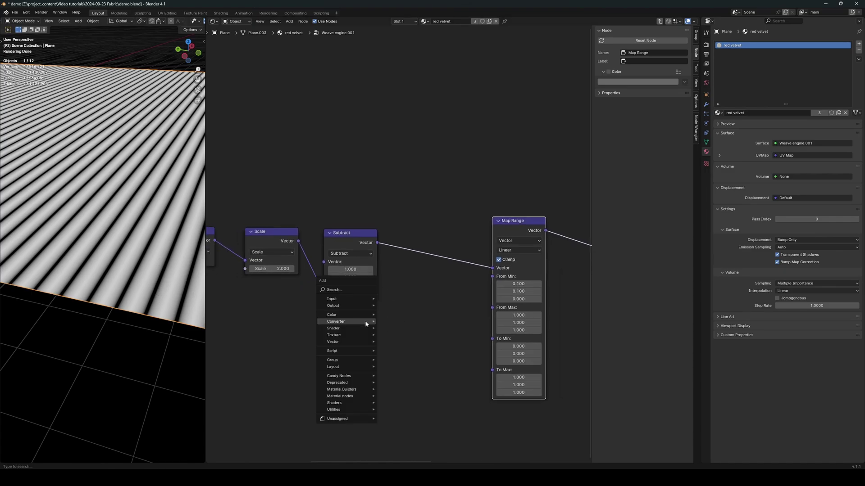
{"action": "mouse_move", "coordinate": [342, 299]}
{"action": "left_click", "coordinate": [410, 422]}
{"action": "left_click", "coordinate": [412, 323]}
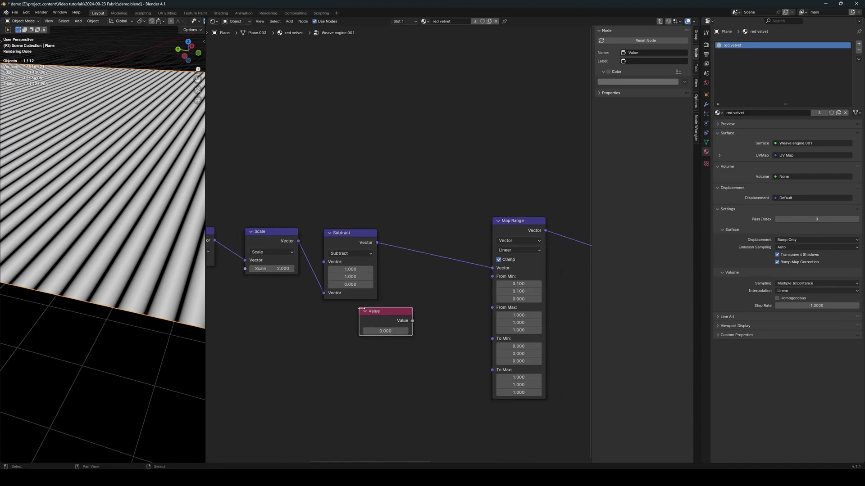
{"action": "left_click_drag", "start_coordinate": [412, 320], "coordinate": [492, 276]}
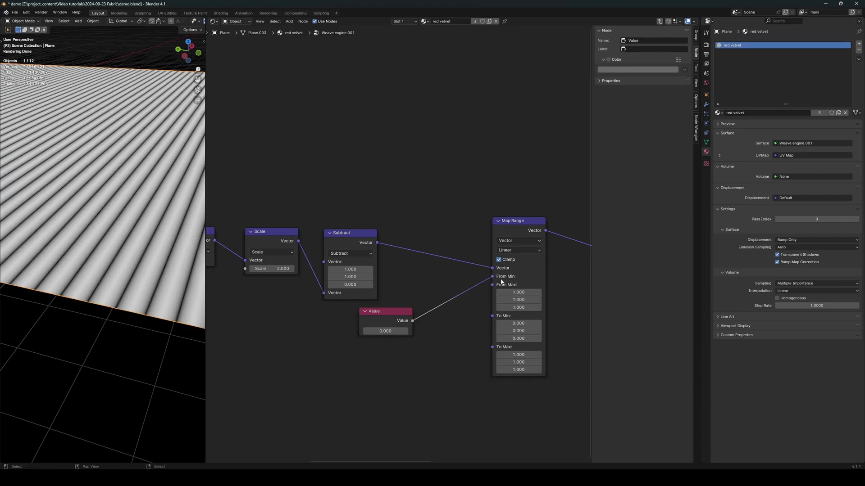
{"action": "double_click", "coordinate": [385, 331]}
{"action": "type", "text": "0.17"}
{"action": "key", "text": "Return"}
{"action": "mouse_move", "coordinate": [385, 331]}
{"action": "left_mouse_down"}
{"action": "mouse_move", "coordinate": [378, 331]}
{"action": "mouse_move", "coordinate": [399, 331]}
{"action": "mouse_move", "coordinate": [382, 331]}
{"action": "left_mouse_up"}
Step: Duplicate the Group Input node, place the copy near the last Subtract node and delete the Value node
{"action": "middle_click_drag", "start_coordinate": [369, 344], "coordinate": [412, 340]}
{"action": "scroll", "coordinate": [411, 340], "scroll_direction": "down", "scroll_amount": 6}
{"action": "middle_click_drag", "start_coordinate": [270, 326], "coordinate": [410, 325]}
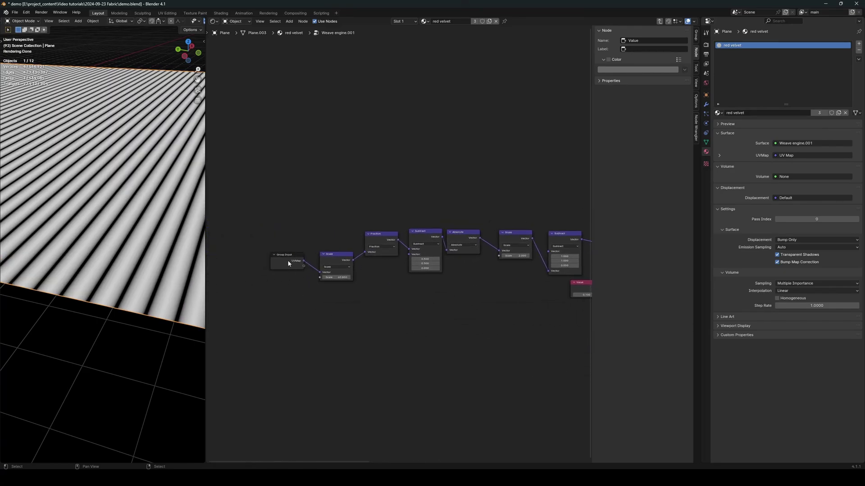
{"action": "left_click_drag", "start_coordinate": [287, 261], "coordinate": [268, 287]}
{"action": "key", "text": "shift+d"}
{"action": "left_click", "coordinate": [524, 295]}
{"action": "middle_click_drag", "start_coordinate": [506, 308], "coordinate": [359, 391]}
{"action": "scroll", "coordinate": [406, 382], "scroll_direction": "up", "scroll_amount": 6}
{"action": "scroll", "coordinate": [406, 354], "scroll_direction": "up", "scroll_amount": 3}
{"action": "middle_click_drag", "start_coordinate": [406, 354], "coordinate": [370, 353]}
{"action": "left_click", "coordinate": [406, 345]}
{"action": "key", "text": "x"}
{"action": "scroll", "coordinate": [408, 358], "scroll_direction": "down", "scroll_amount": 2, "text": "shift"}
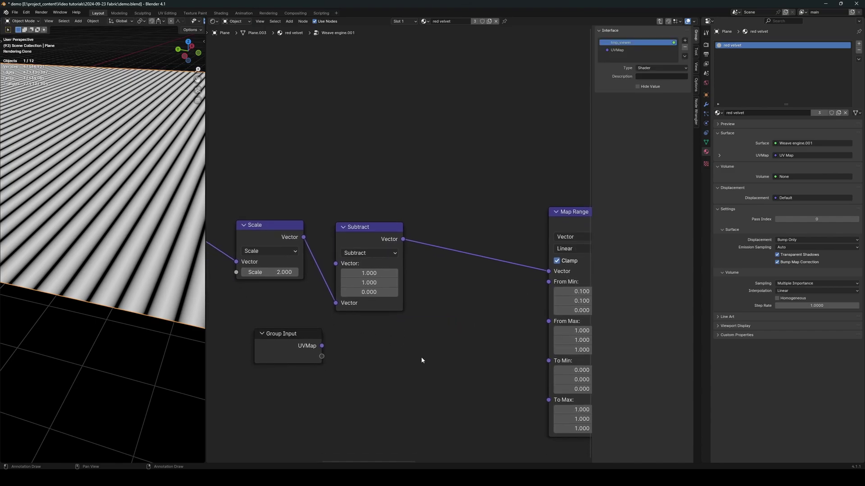
Step: Expose the second Scale node's Scale value as a new group input, cut the link and move the copied Group Input back
{"action": "left_click_drag", "start_coordinate": [293, 349], "coordinate": [225, 346]}
{"action": "middle_click_drag", "start_coordinate": [225, 346], "coordinate": [364, 332]}
{"action": "left_click_drag", "start_coordinate": [375, 259], "coordinate": [284, 354]}
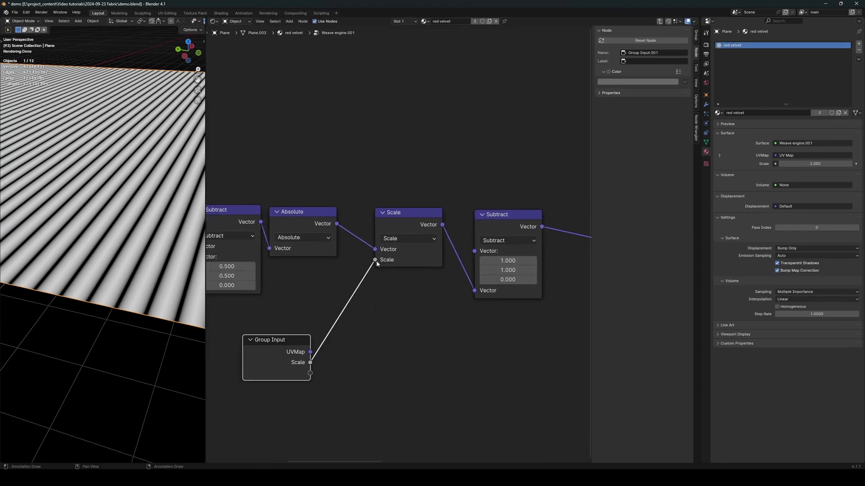
{"action": "right_click_drag", "start_coordinate": [323, 310], "coordinate": [360, 321], "text": "ctrl"}
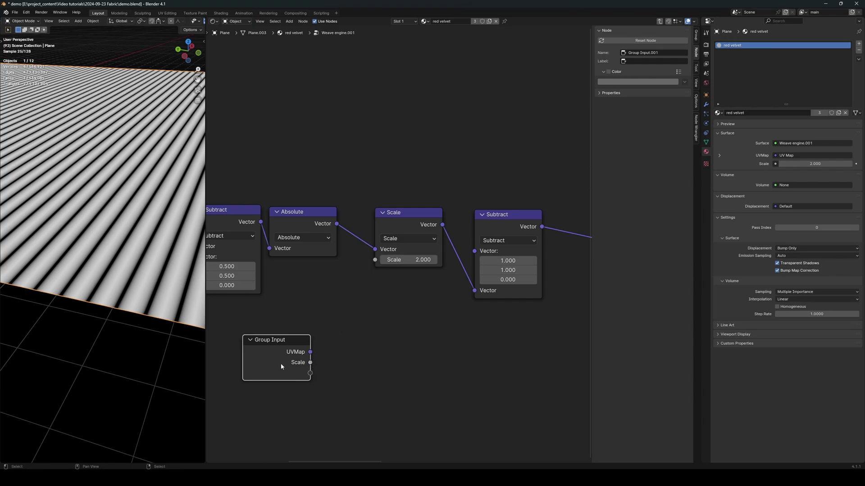
{"action": "left_click_drag", "start_coordinate": [286, 363], "coordinate": [446, 371]}
{"action": "middle_click_drag", "start_coordinate": [511, 365], "coordinate": [395, 358]}
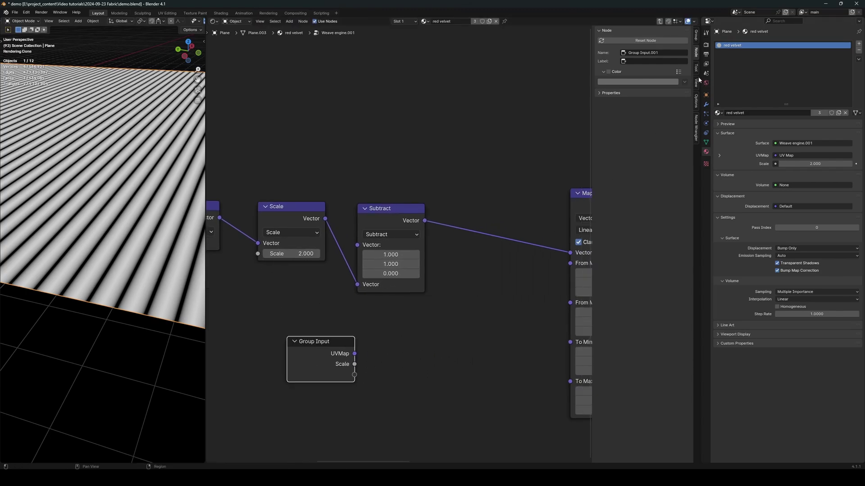
Step: Rename the group's Scale input to Gab and set its subtype to Factor
{"action": "left_click", "coordinate": [696, 34]}
{"action": "double_click", "coordinate": [629, 57]}
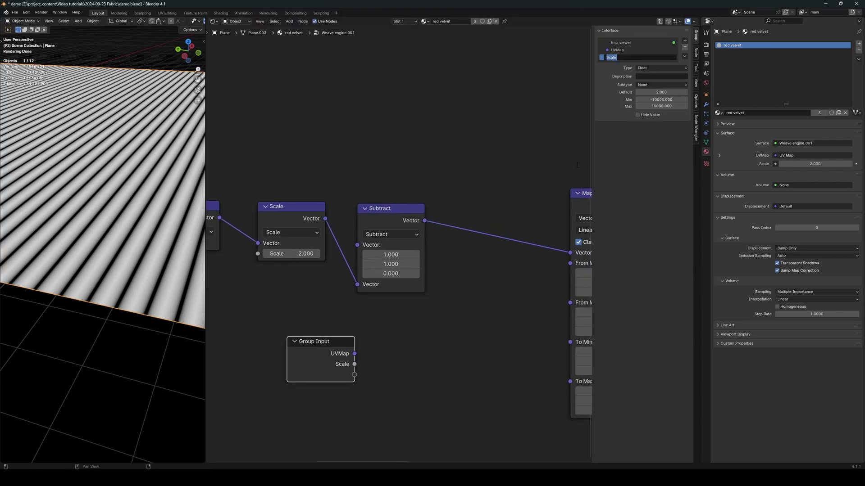
{"action": "type", "text": "Gab"}
{"action": "key", "text": "Return"}
{"action": "left_click", "coordinate": [648, 85]}
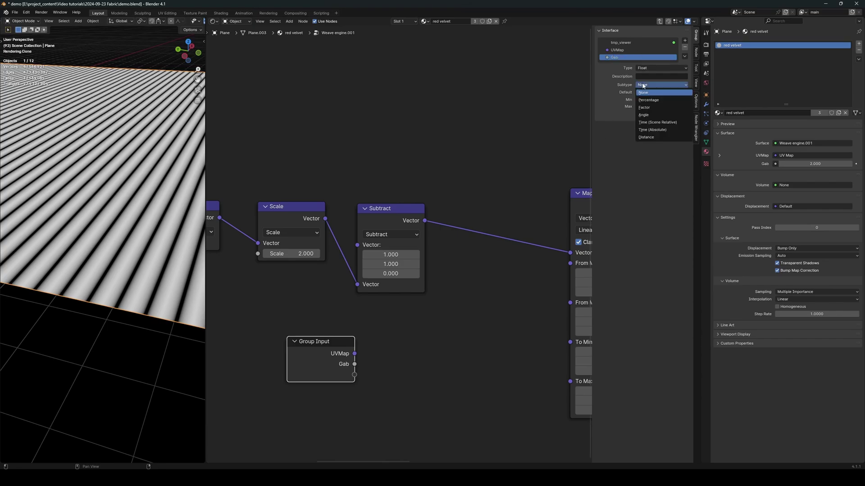
{"action": "left_click", "coordinate": [644, 108]}
Step: Set the Gab input's minimum to 0, maximum to 1 and default to 0.05
{"action": "left_click", "coordinate": [651, 100]}
{"action": "type", "text": "0"}
{"action": "key", "text": "Tab"}
{"action": "type", "text": "1"}
{"action": "key", "text": "Return"}
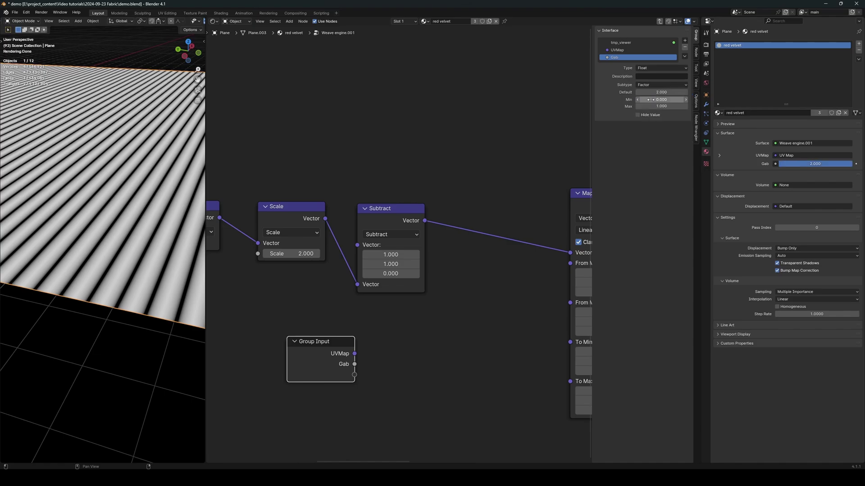
{"action": "left_click", "coordinate": [650, 92]}
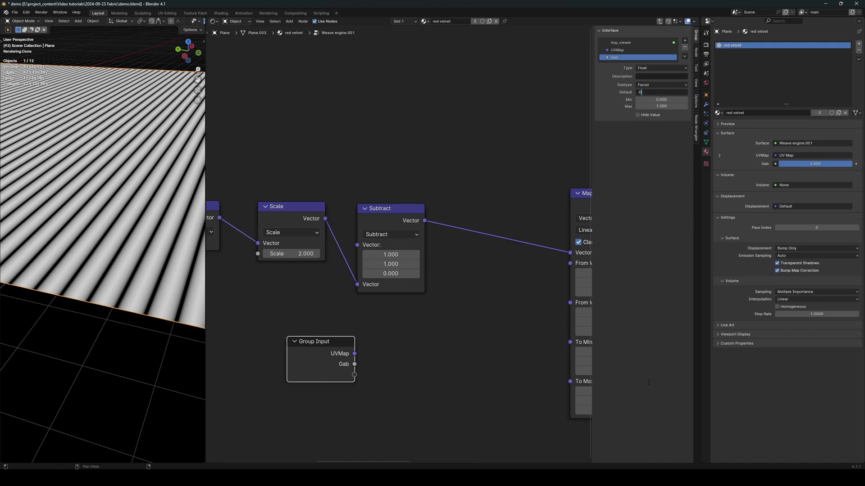
{"action": "type", "text": ".05"}
{"action": "key", "text": "Return"}
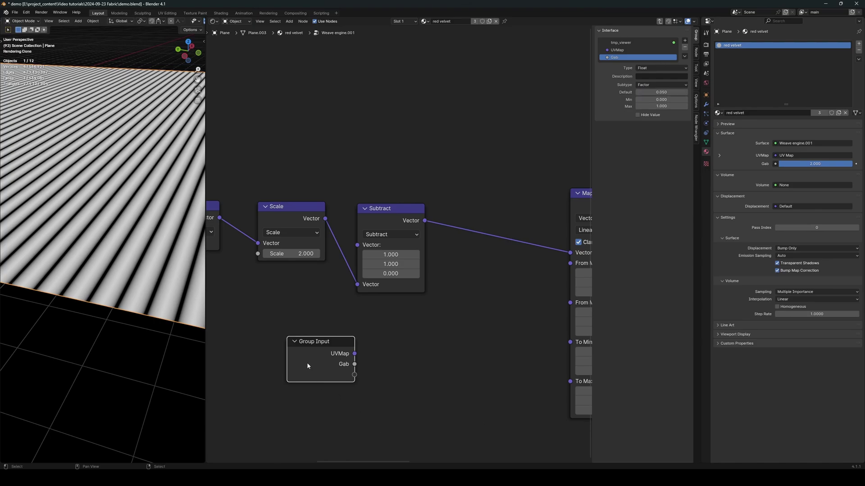
Step: Move the copied Group Input closer to the Map Range node and connect its Gab output to From Min
{"action": "left_click_drag", "start_coordinate": [307, 365], "coordinate": [384, 354]}
{"action": "middle_click_drag", "start_coordinate": [384, 353], "coordinate": [274, 351]}
{"action": "left_click_drag", "start_coordinate": [321, 353], "coordinate": [458, 261]}
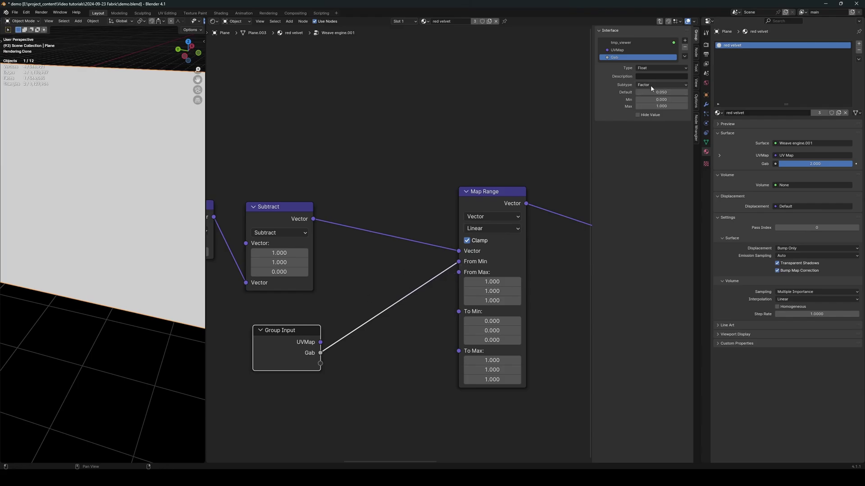
Step: Exit the group and set the Weave engine.001 node's Gab value to 0.05
{"action": "key", "text": "Tab"}
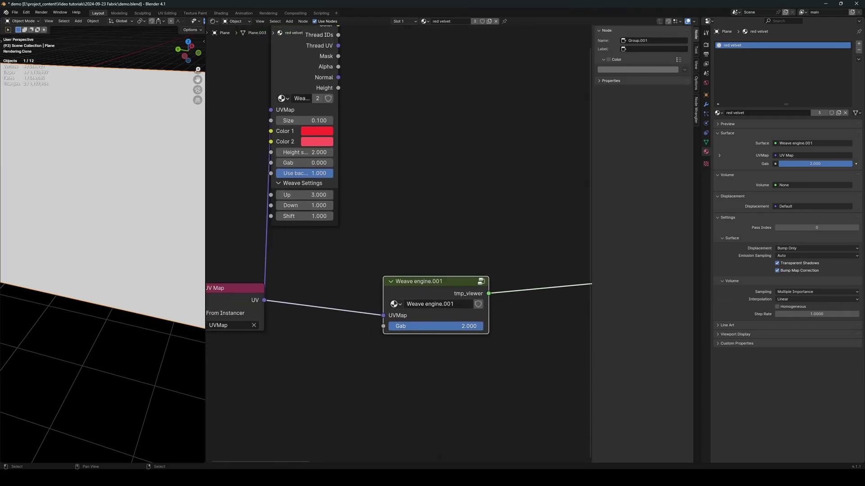
{"action": "double_click", "coordinate": [431, 325]}
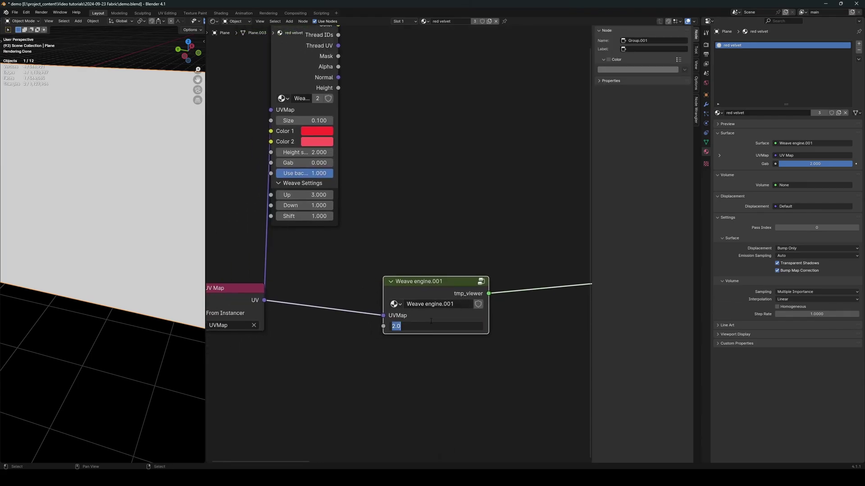
{"action": "type", "text": ".05"}
{"action": "key", "text": "Return"}
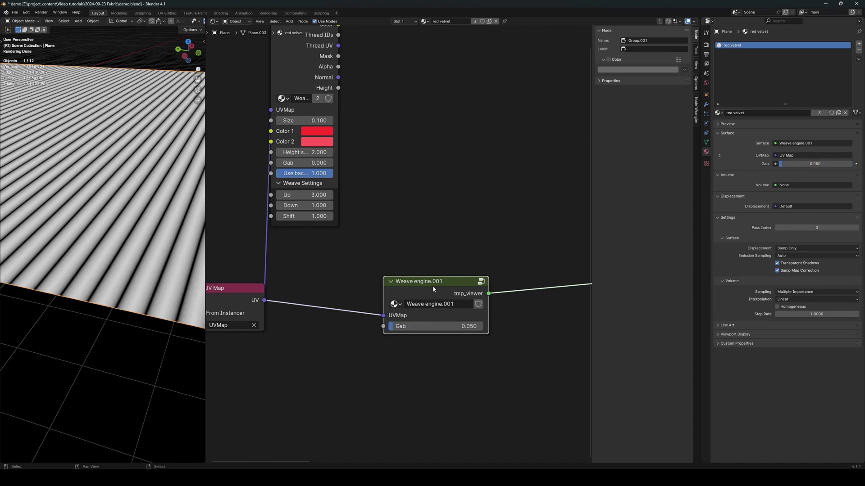
Step: Reopen the Weave engine.001 group and move the Separate XYZ node slightly farther from the Map Range node
{"action": "key", "text": "Tab"}
{"action": "middle_click_drag", "start_coordinate": [563, 319], "coordinate": [411, 311]}
{"action": "scroll", "coordinate": [411, 311], "scroll_direction": "down", "scroll_amount": 3}
{"action": "middle_click_drag", "start_coordinate": [523, 275], "coordinate": [386, 312]}
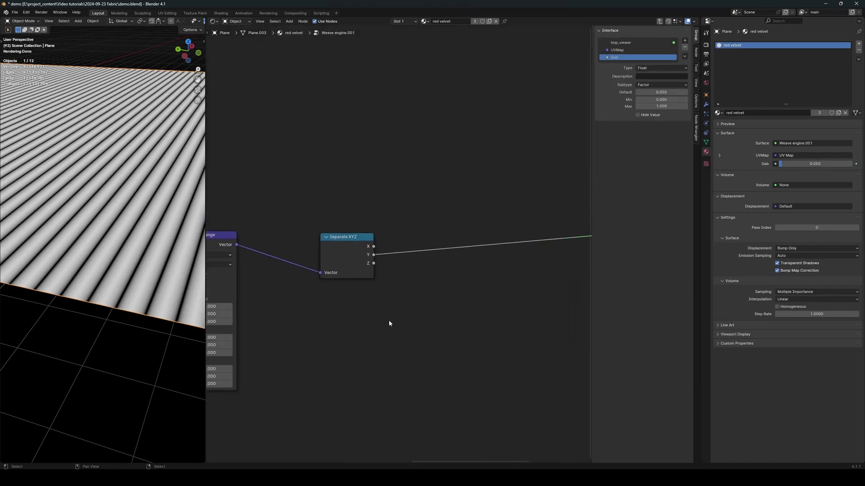
{"action": "left_click_drag", "start_coordinate": [337, 254], "coordinate": [358, 240]}
{"action": "middle_click_drag", "start_coordinate": [455, 300], "coordinate": [472, 313]}
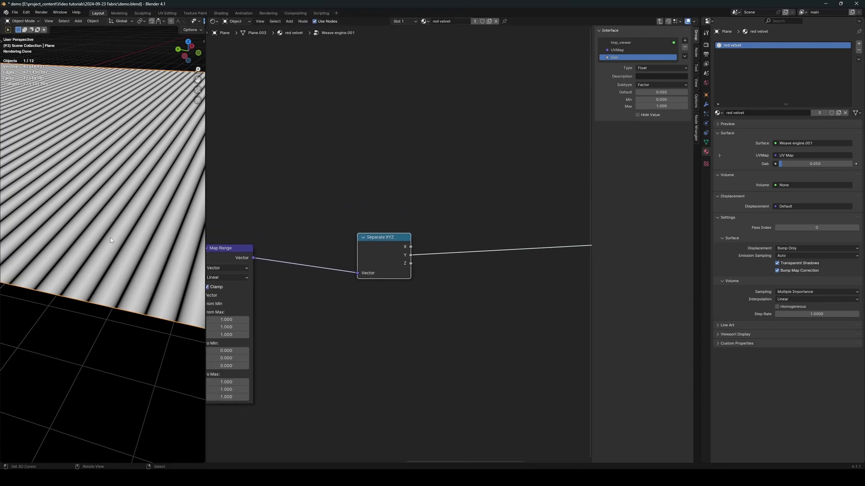
Step: Draw a wavy annotation line across the plane's thread stripes and erase it
{"action": "middle_click_drag", "start_coordinate": [100, 254], "coordinate": [124, 264]}
{"action": "mouse_move", "coordinate": [35, 274]}
{"action": "left_mouse_down"}
{"action": "mouse_move", "coordinate": [59, 261]}
{"action": "mouse_move", "coordinate": [74, 275]}
{"action": "mouse_move", "coordinate": [186, 267]}
{"action": "left_mouse_up"}
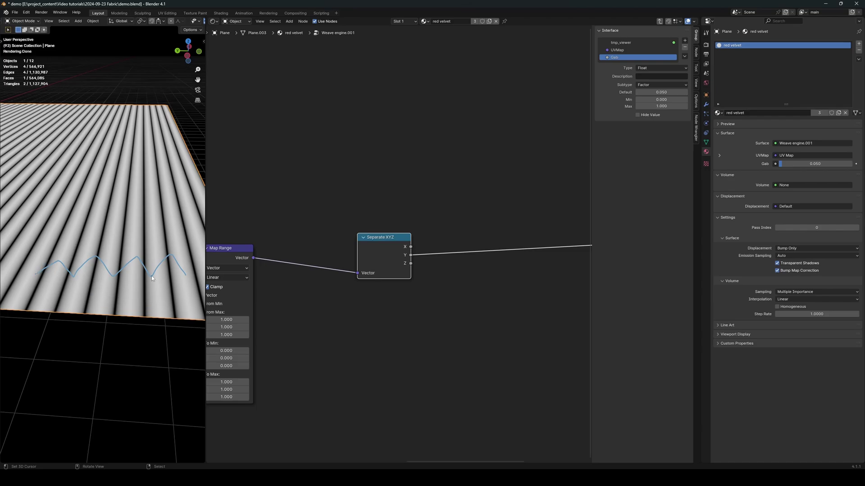
{"action": "left_click_drag", "start_coordinate": [45, 269], "coordinate": [176, 260], "text": "ctrl"}
Step: Move Separate XYZ farther away and set the X and Y of the Map Range node's To Min to 1
{"action": "left_click_drag", "start_coordinate": [388, 258], "coordinate": [538, 255]}
{"action": "middle_click_drag", "start_coordinate": [378, 330], "coordinate": [493, 311]}
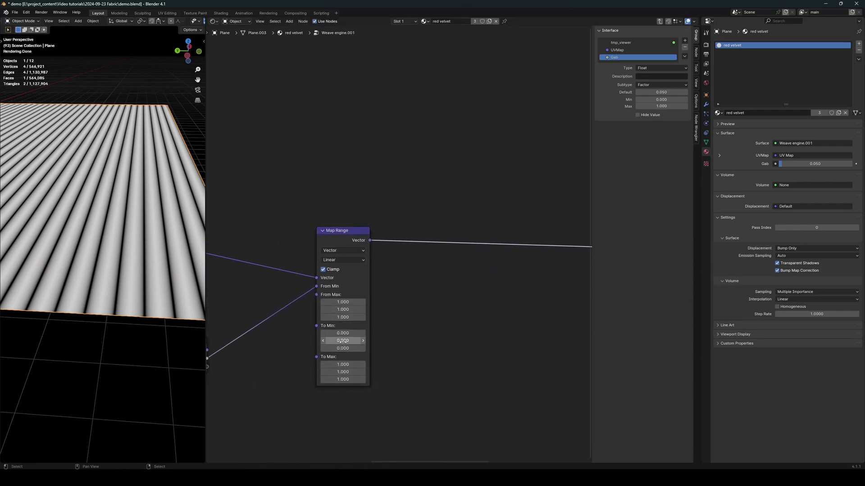
{"action": "left_click_drag", "start_coordinate": [343, 341], "coordinate": [343, 334]}
{"action": "type", "text": "1"}
{"action": "key", "text": "Return"}
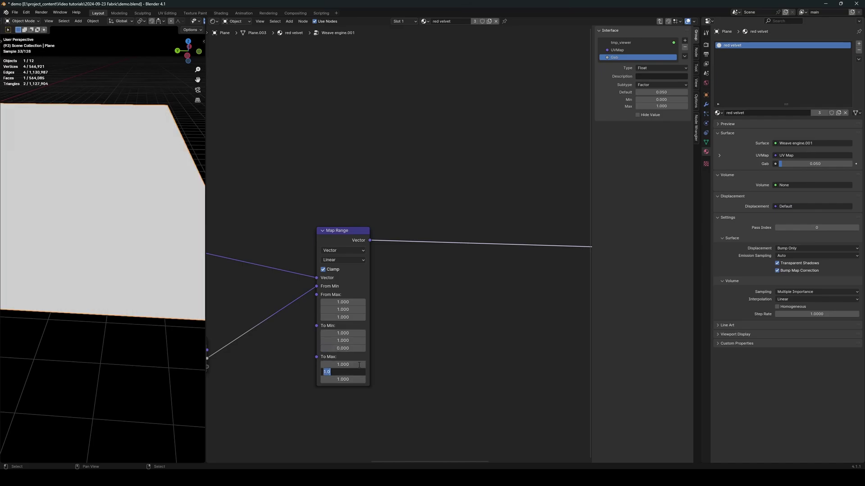
Step: Set the X and Y of the Map Range node's To Max to 0
{"action": "left_click_drag", "start_coordinate": [357, 364], "coordinate": [356, 372]}
{"action": "type", "text": "0"}
{"action": "key", "text": "Return"}
Step: Reposition the Map Range node and bring the Separate XYZ node directly beside its output
{"action": "left_click_drag", "start_coordinate": [335, 231], "coordinate": [316, 239]}
{"action": "middle_click_drag", "start_coordinate": [192, 261], "coordinate": [162, 263], "text": "shift"}
{"action": "middle_click_drag", "start_coordinate": [398, 259], "coordinate": [361, 270], "text": "shift"}
{"action": "key", "text": "shift+a"}
{"action": "middle_click_drag", "start_coordinate": [541, 285], "coordinate": [435, 290]}
{"action": "left_click_drag", "start_coordinate": [507, 241], "coordinate": [257, 261]}
{"action": "middle_click_drag", "start_coordinate": [293, 261], "coordinate": [422, 261]}
{"action": "left_click_drag", "start_coordinate": [388, 254], "coordinate": [374, 255]}
{"action": "middle_click_drag", "start_coordinate": [512, 237], "coordinate": [444, 248]}
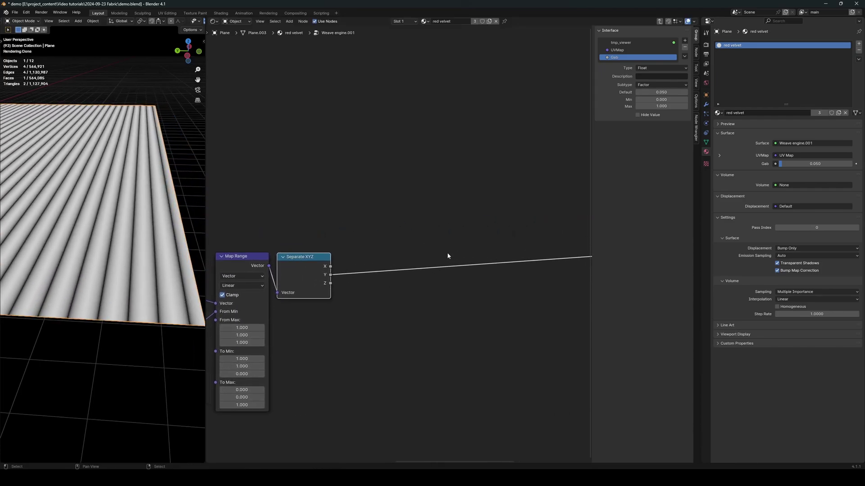
Step: Add a Math node fed by the Y output of Separate XYZ and set its operation to Arccosine
{"action": "key", "text": "shift+a"}
{"action": "key", "text": "q"}
{"action": "left_click", "coordinate": [401, 231]}
{"action": "left_click", "coordinate": [417, 315]}
{"action": "left_click_drag", "start_coordinate": [330, 274], "coordinate": [391, 334]}
{"action": "left_click", "coordinate": [417, 314]}
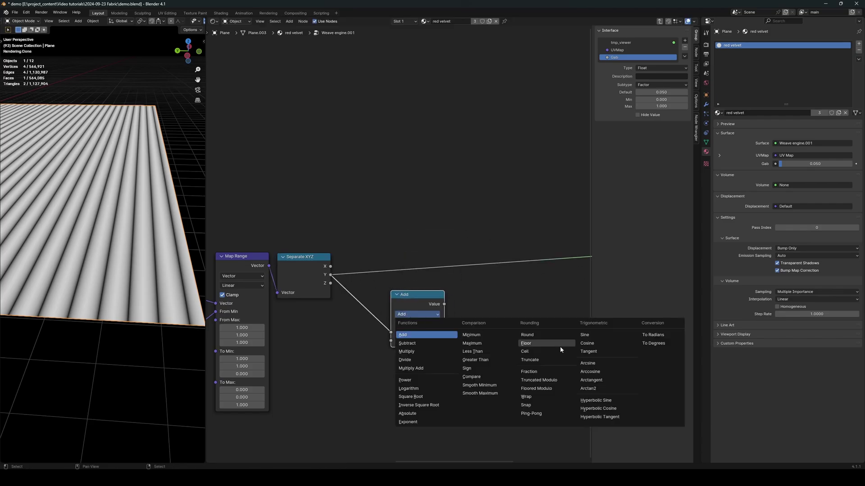
{"action": "left_click", "coordinate": [604, 372]}
Step: Duplicate the Arccosine node, set the copy to Sine with Arccosine feeding it, and preview the Sine output on the plane
{"action": "left_click_drag", "start_coordinate": [409, 303], "coordinate": [471, 329]}
{"action": "key", "text": "shift+d"}
{"action": "left_click", "coordinate": [490, 302]}
{"action": "left_click", "coordinate": [487, 311]}
{"action": "left_click", "coordinate": [669, 333]}
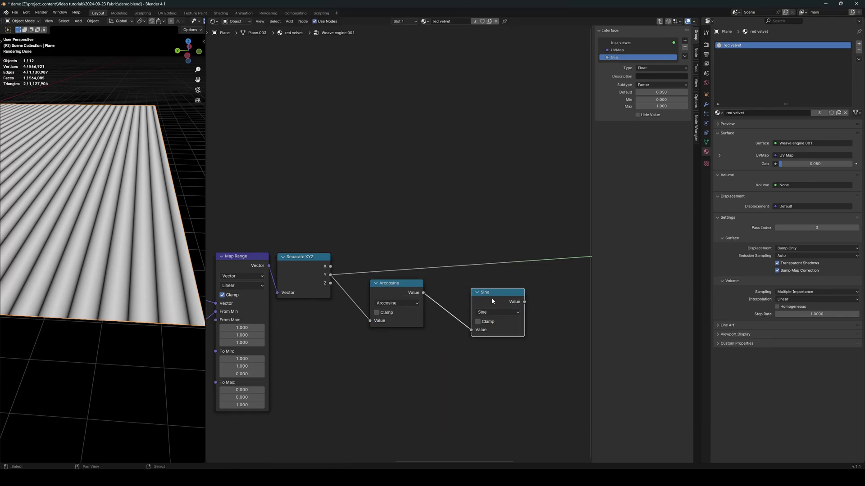
{"action": "left_click_drag", "start_coordinate": [490, 299], "coordinate": [472, 293]}
{"action": "left_click", "coordinate": [473, 294], "text": "ctrl+shift"}
Step: Draw rounded annotation arcs over the thread stripes near the plane's front edge
{"action": "mouse_move", "coordinate": [142, 256]}
{"action": "middle_mouse_down"}
{"action": "mouse_move", "coordinate": [134, 276]}
{"action": "mouse_move", "coordinate": [145, 269]}
{"action": "mouse_move", "coordinate": [128, 273]}
{"action": "mouse_move", "coordinate": [139, 289]}
{"action": "middle_mouse_up"}
{"action": "mouse_move", "coordinate": [127, 295]}
{"action": "left_mouse_down"}
{"action": "mouse_move", "coordinate": [157, 281]}
{"action": "mouse_move", "coordinate": [166, 291]}
{"action": "left_mouse_up"}
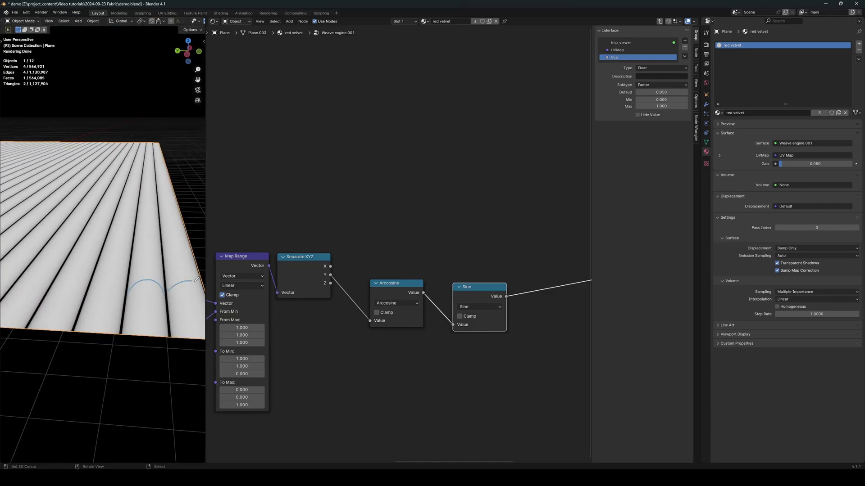
{"action": "left_click_drag", "start_coordinate": [198, 279], "coordinate": [203, 289]}
Step: Duplicate the Arccosine and Sine pair above the original, feed it from Separate XYZ's X output, and preview the new Sine
{"action": "left_click_drag", "start_coordinate": [513, 270], "coordinate": [375, 353]}
{"action": "key", "text": "shift+d"}
{"action": "left_click", "coordinate": [388, 236]}
{"action": "left_click_drag", "start_coordinate": [330, 266], "coordinate": [369, 264]}
{"action": "left_click_drag", "start_coordinate": [481, 236], "coordinate": [481, 229]}
{"action": "left_click", "coordinate": [480, 229], "text": "ctrl+shift"}
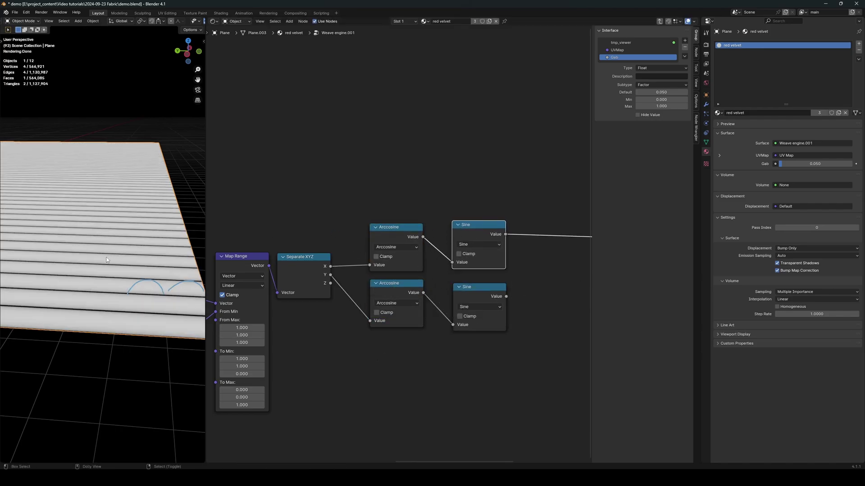
Step: Erase the annotation arcs from the plane and view its thread stripes from a corner
{"action": "scroll", "coordinate": [104, 263], "scroll_direction": "up", "scroll_amount": 3}
{"action": "middle_click_drag", "start_coordinate": [104, 263], "coordinate": [103, 307]}
{"action": "scroll", "coordinate": [102, 305], "scroll_direction": "down", "scroll_amount": 5}
{"action": "mouse_move", "coordinate": [126, 296]}
{"action": "right_mouse_down"}
{"action": "mouse_move", "coordinate": [162, 303]}
{"action": "mouse_move", "coordinate": [155, 311]}
{"action": "right_mouse_up"}
{"action": "middle_click_drag", "start_coordinate": [74, 294], "coordinate": [103, 263]}
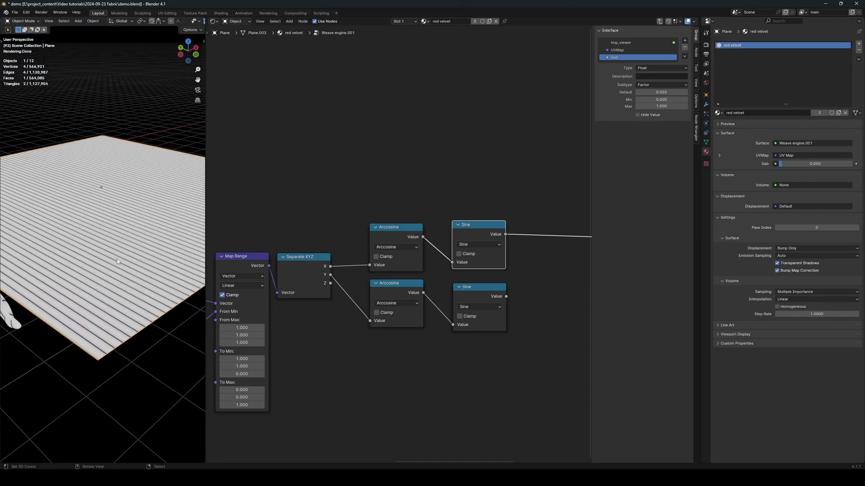
Step: Give both Sine nodes a light custom color and label the lower one H:threads
{"action": "middle_click_drag", "start_coordinate": [510, 268], "coordinate": [469, 267]}
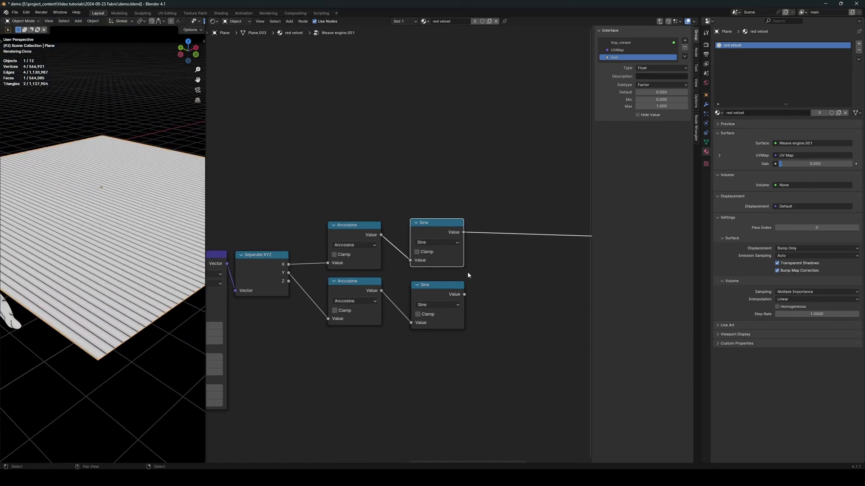
{"action": "left_click_drag", "start_coordinate": [512, 206], "coordinate": [414, 373]}
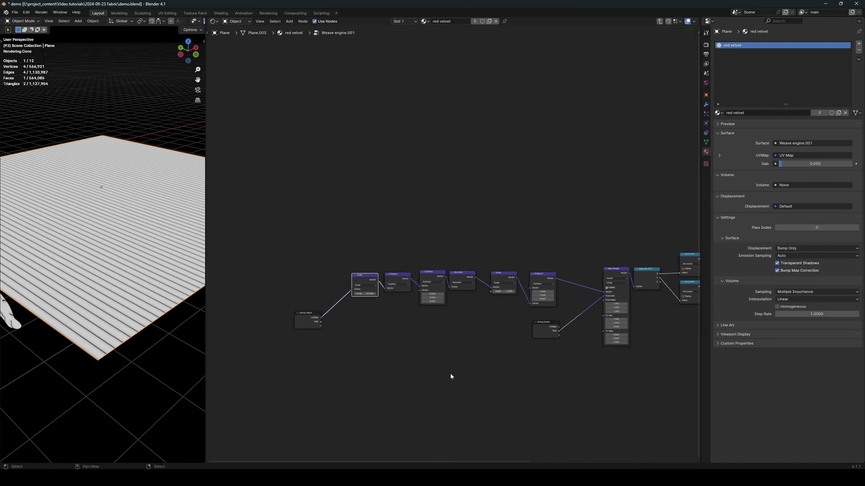
{"action": "scroll", "coordinate": [450, 376], "scroll_direction": "up", "scroll_amount": 2}
{"action": "middle_click_drag", "start_coordinate": [614, 322], "coordinate": [397, 309]}
{"action": "middle_click_drag", "start_coordinate": [591, 304], "coordinate": [526, 303]}
{"action": "scroll", "coordinate": [527, 303], "scroll_direction": "right", "scroll_amount": 5, "text": "ctrl"}
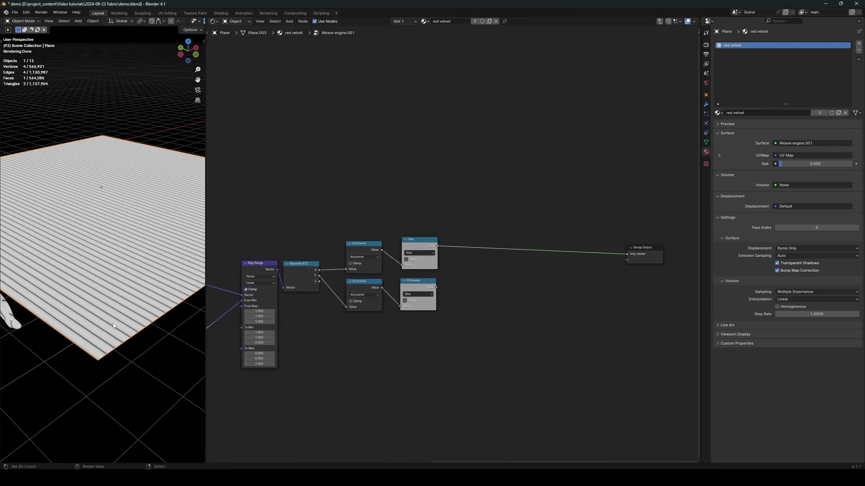
{"action": "middle_click_drag", "start_coordinate": [135, 315], "coordinate": [148, 298]}
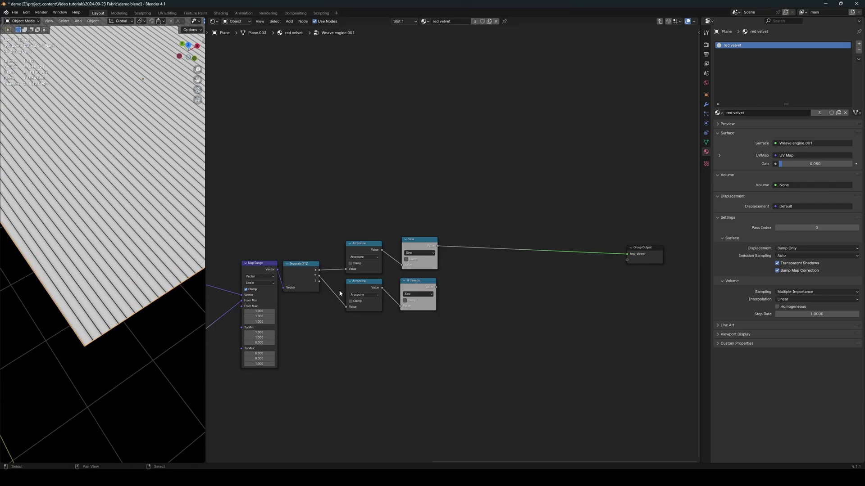